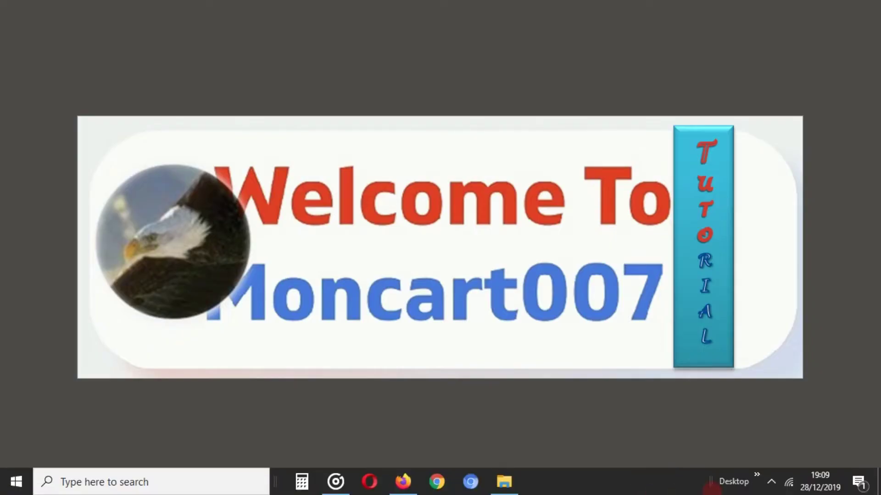
Open File Explorer from the taskbar to the editan power point folder holding hp1 and lap1
click(771, 477)
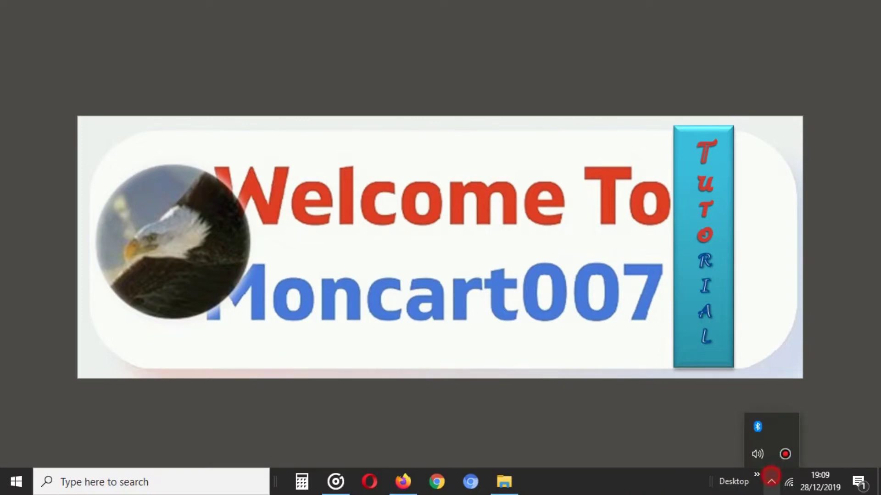
click(652, 439)
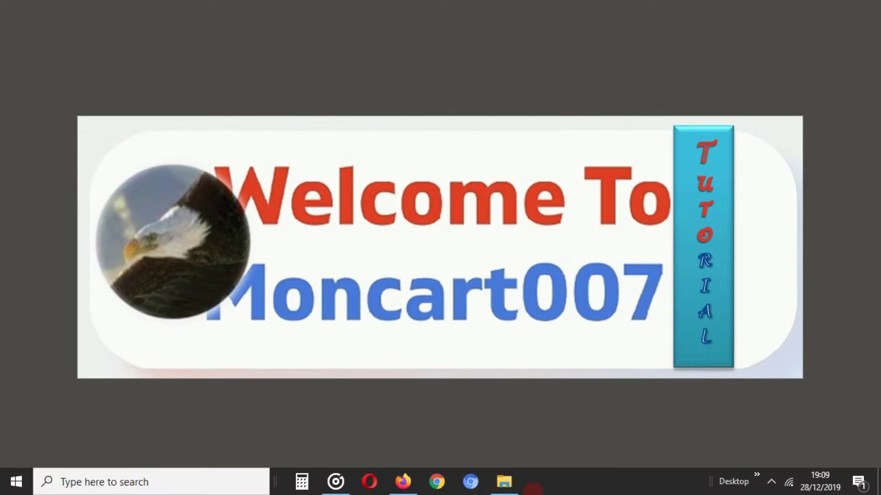
click(509, 481)
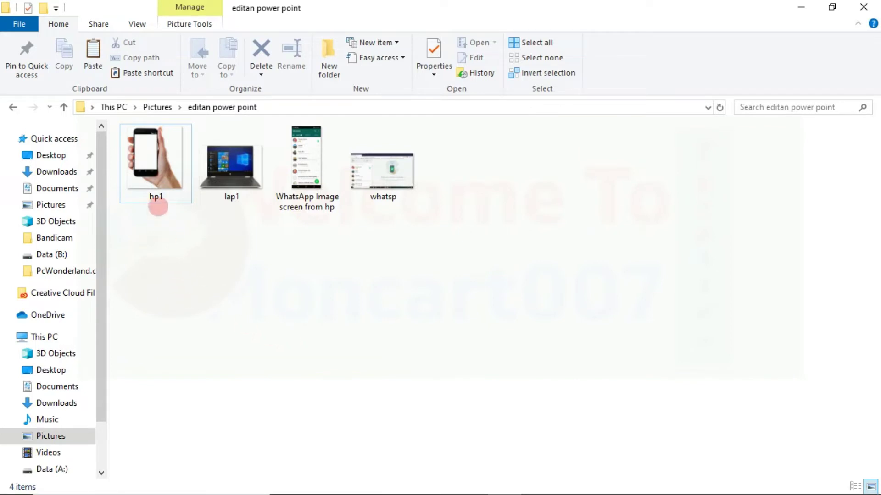
Rename the whatsp image file to 'whatsp image screen laptop or pc deskop'
click(147, 162)
click(236, 189)
click(298, 174)
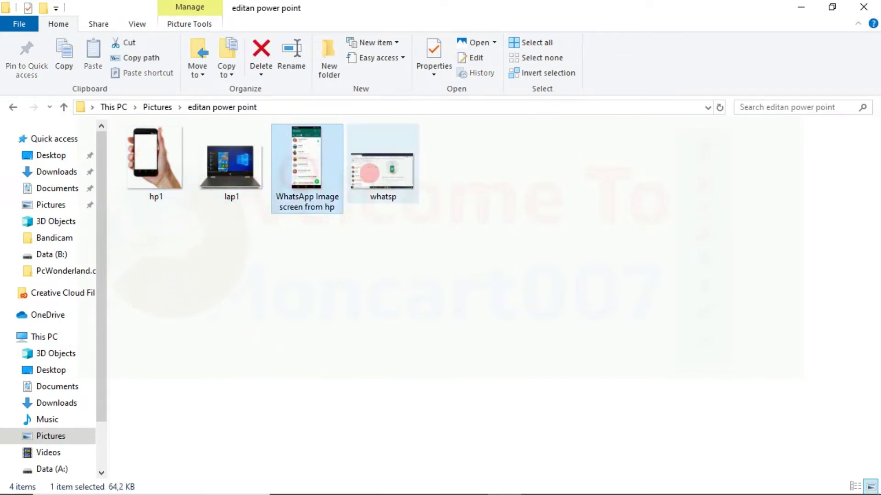
click(383, 170)
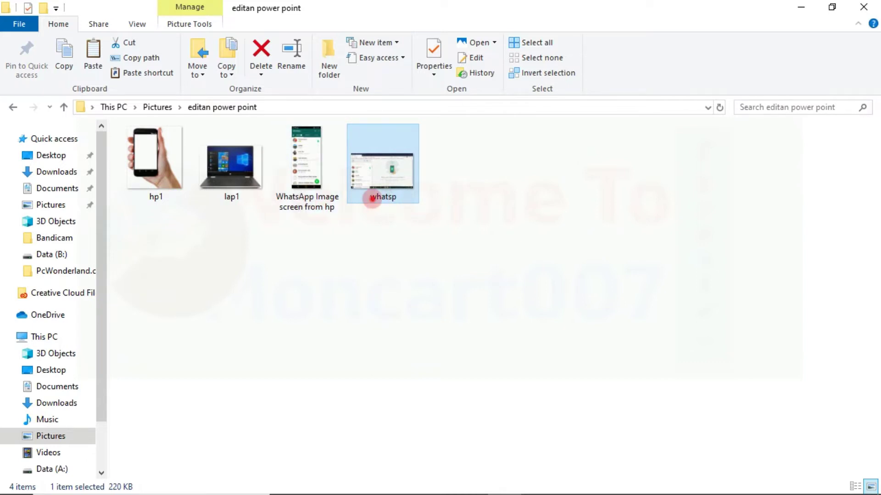
right_click(371, 200)
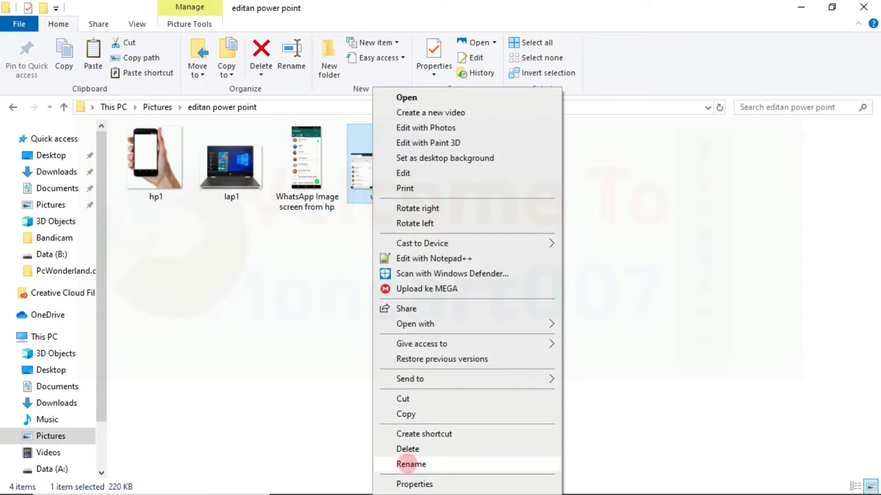
click(411, 464)
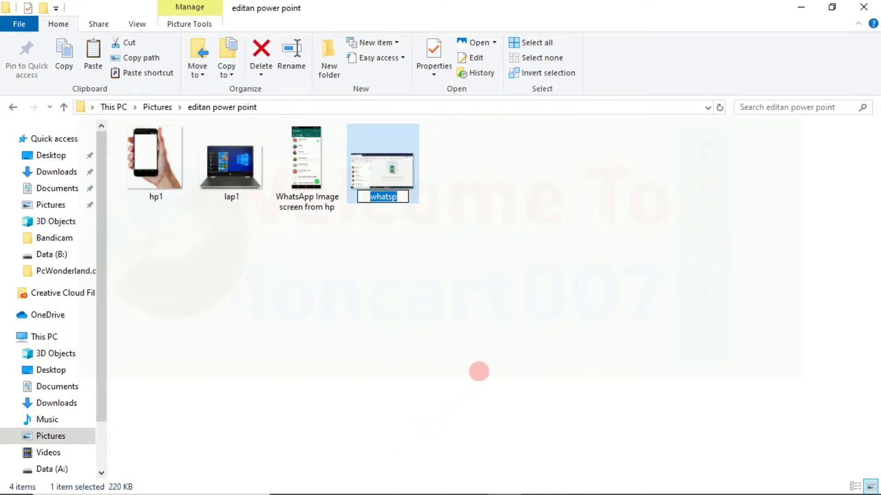
text(whatsp imag)
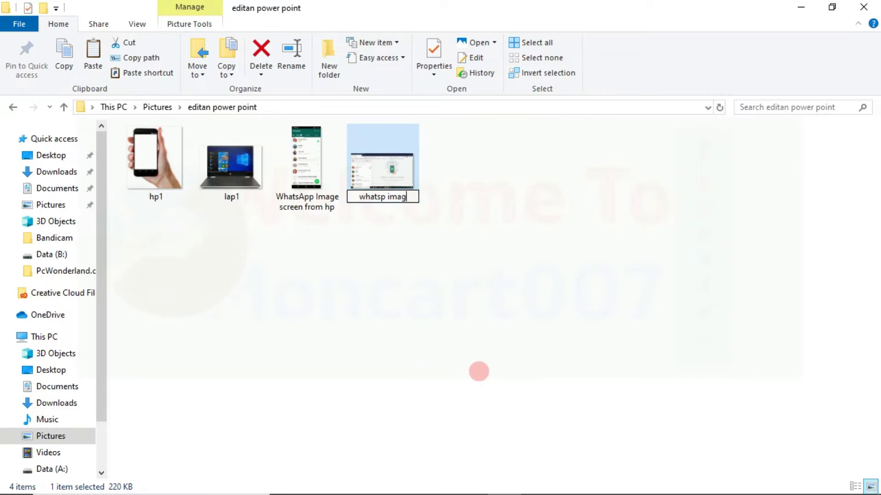
text(e sc)
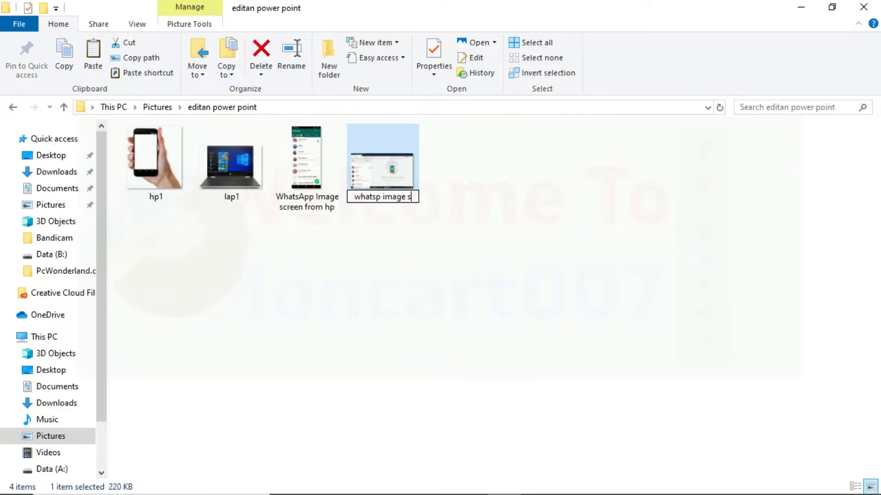
text(reen laptop o)
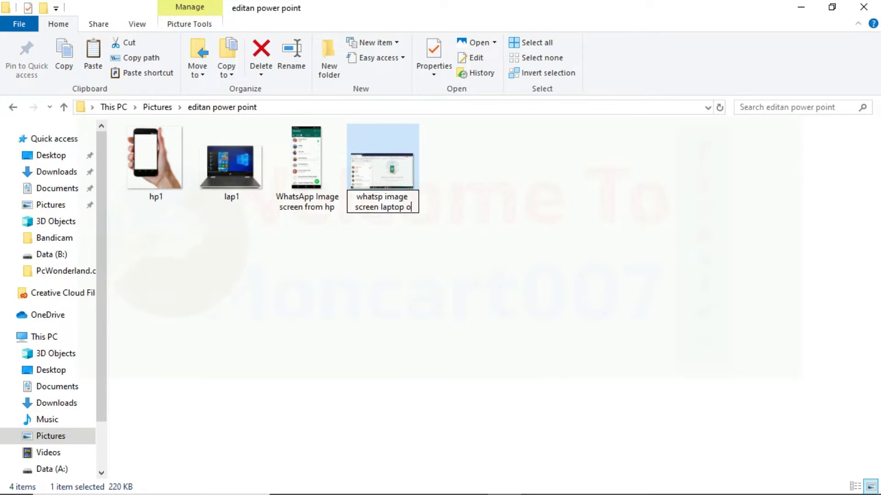
text(r pc deskop)
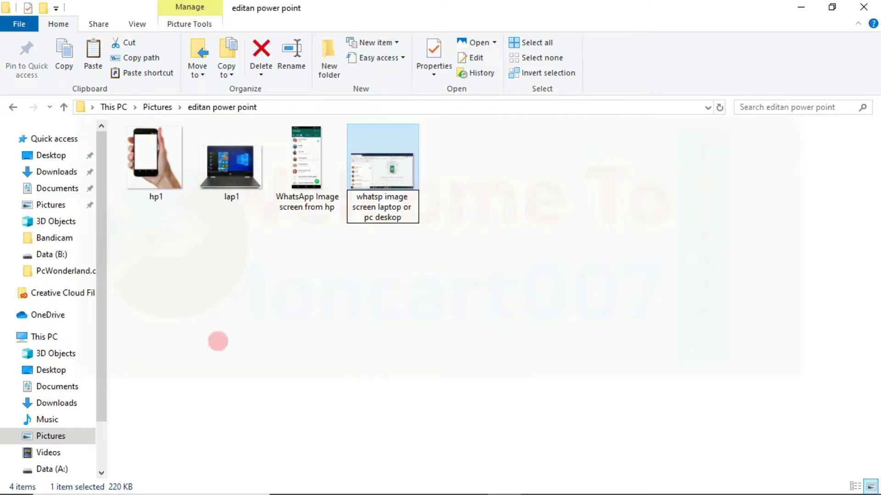
click(795, 134)
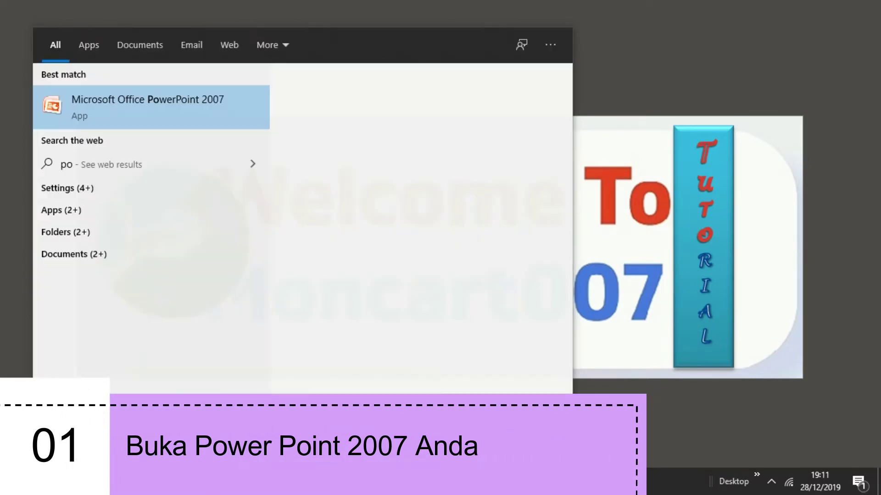
Launch PowerPoint 2007 from Windows search and cut the title placeholder from slide 1
text(wer)
click(320, 214)
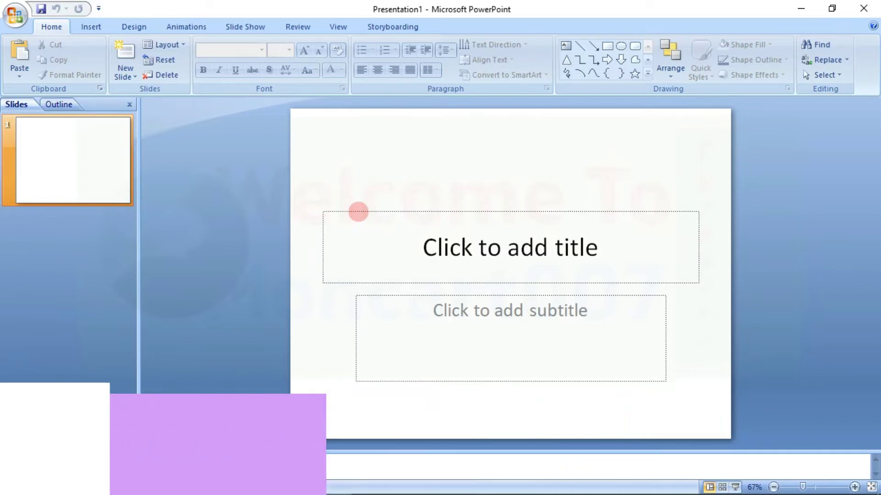
click(358, 211)
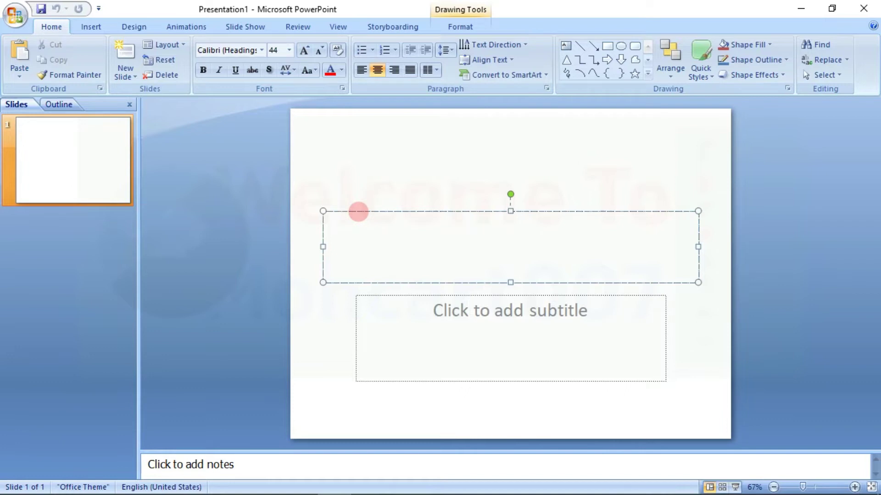
right_click(358, 211)
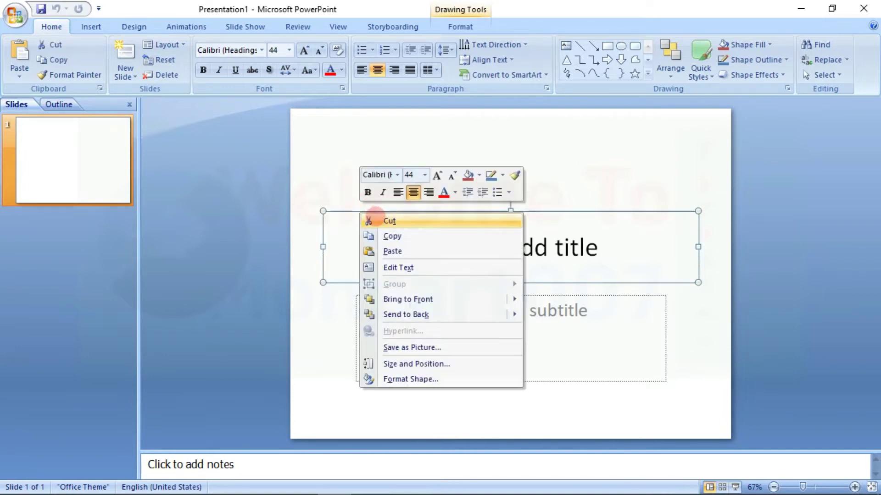
click(376, 215)
click(376, 215)
Cut the subtitle placeholder so the first slide is completely blank
click(417, 295)
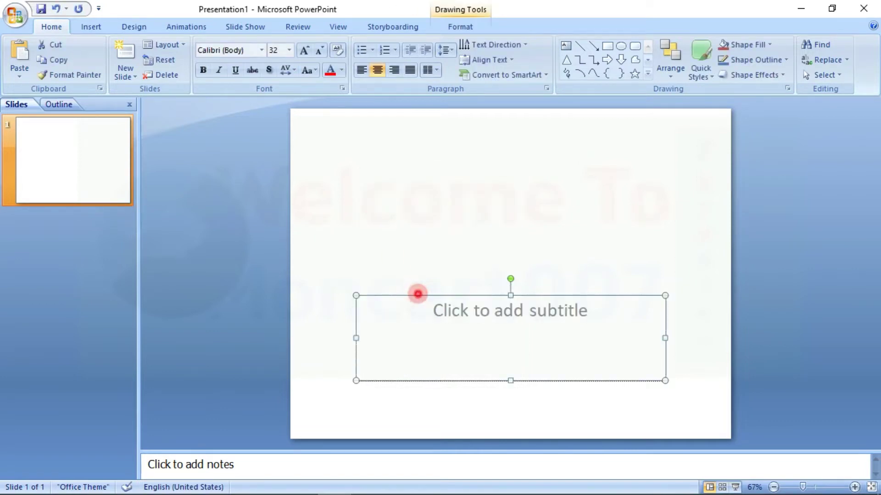
right_click(417, 295)
click(448, 303)
click(425, 247)
click(91, 28)
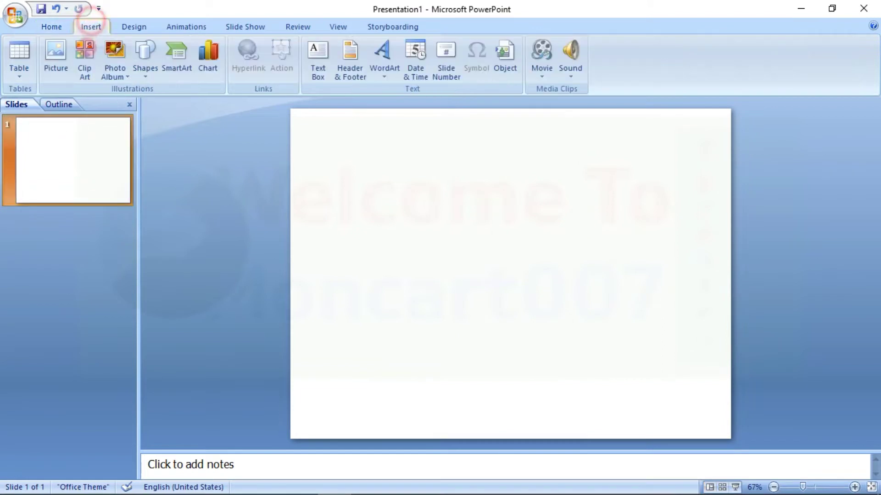
Insert the hp1 hand-held phone picture from the editan power point folder and reposition it
click(56, 62)
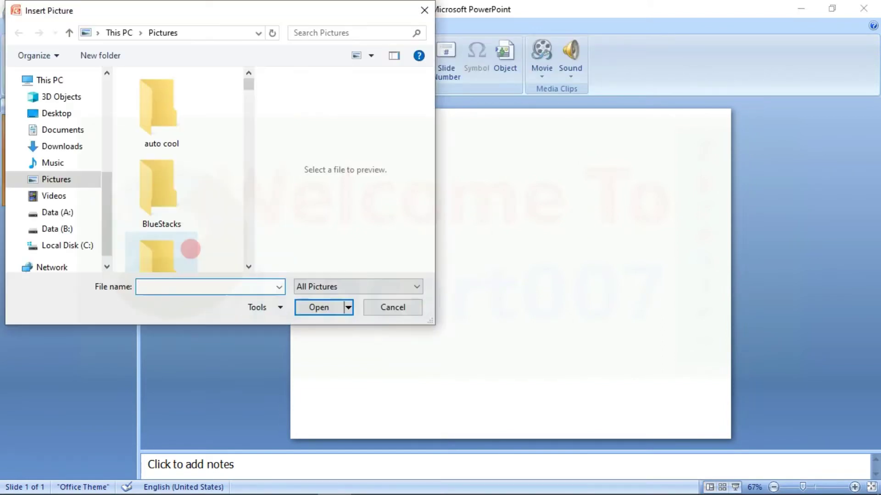
scroll(201, 180, down, 3)
scroll(201, 182, down, 2)
scroll(203, 182, down, 3)
scroll(202, 180, down, 2)
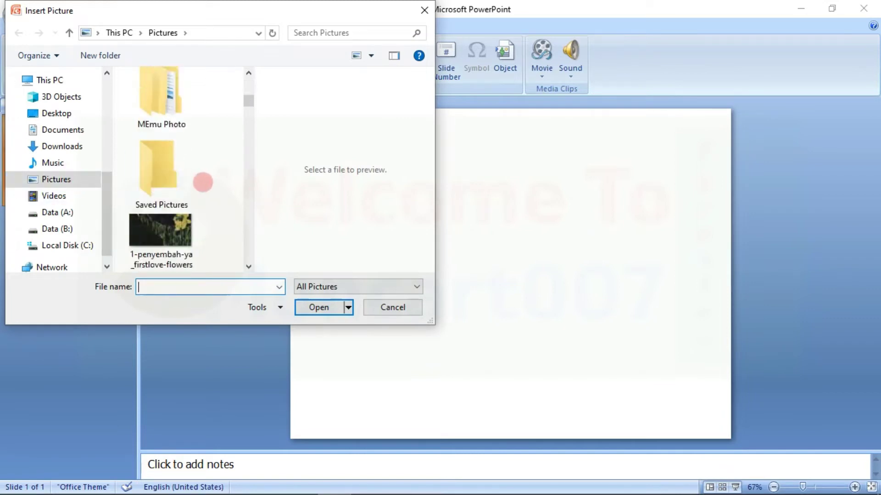
scroll(203, 201, down, 5)
scroll(206, 224, down, 2)
scroll(207, 229, up, 5)
scroll(208, 229, up, 3)
scroll(208, 229, up, 1)
scroll(207, 229, down, 1)
scroll(208, 229, up, 1)
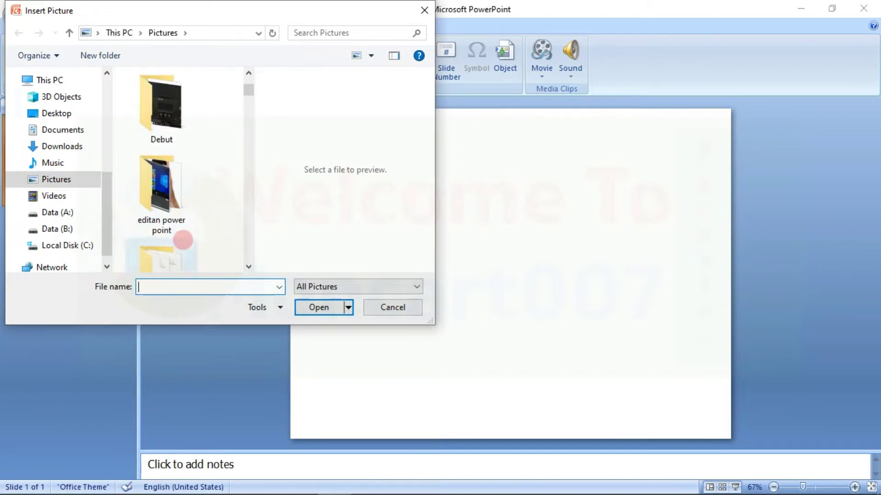
click(176, 202)
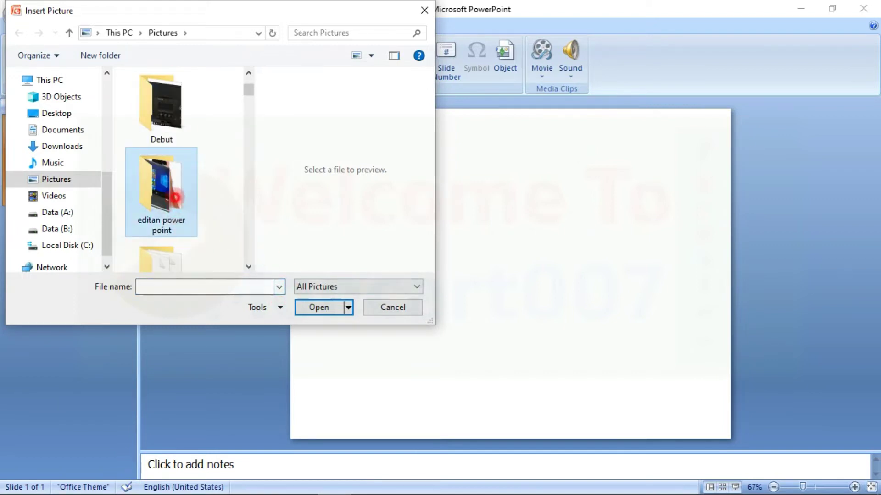
double_click(177, 197)
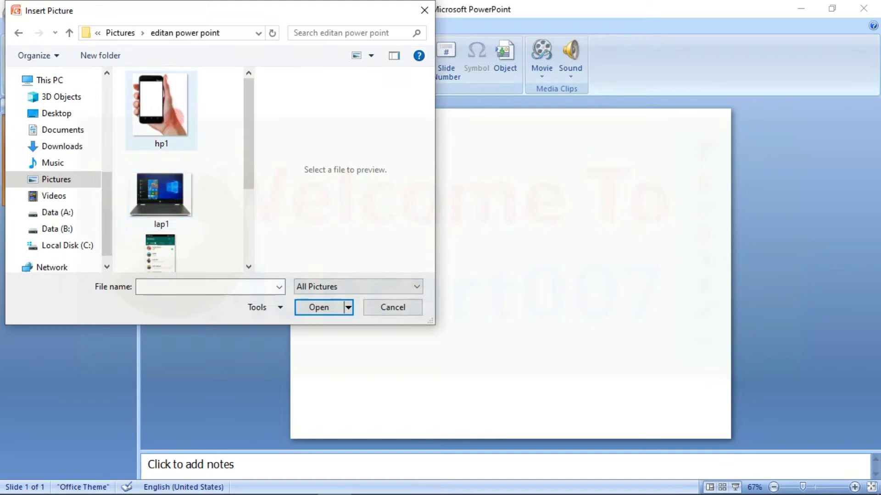
click(175, 117)
click(319, 307)
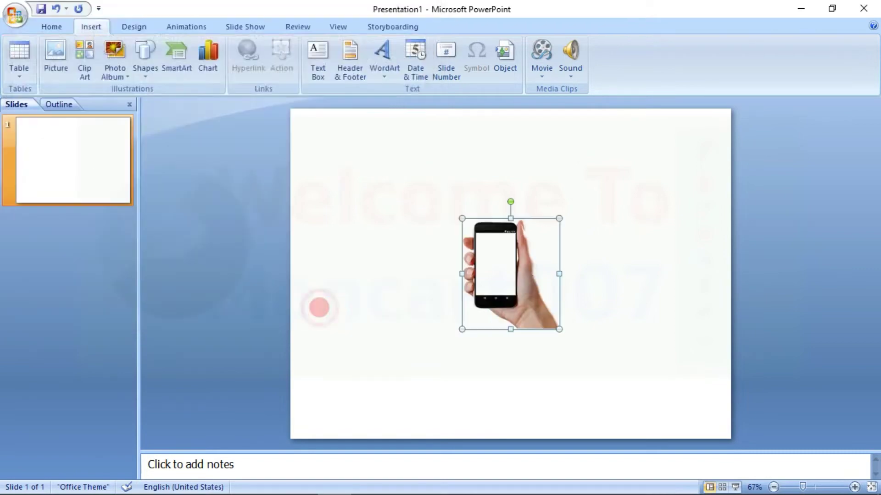
mouse_move(509, 263)
mouse_down()
mouse_move(498, 190)
mouse_move(587, 280)
mouse_move(414, 211)
mouse_move(556, 205)
mouse_move(472, 228)
mouse_up()
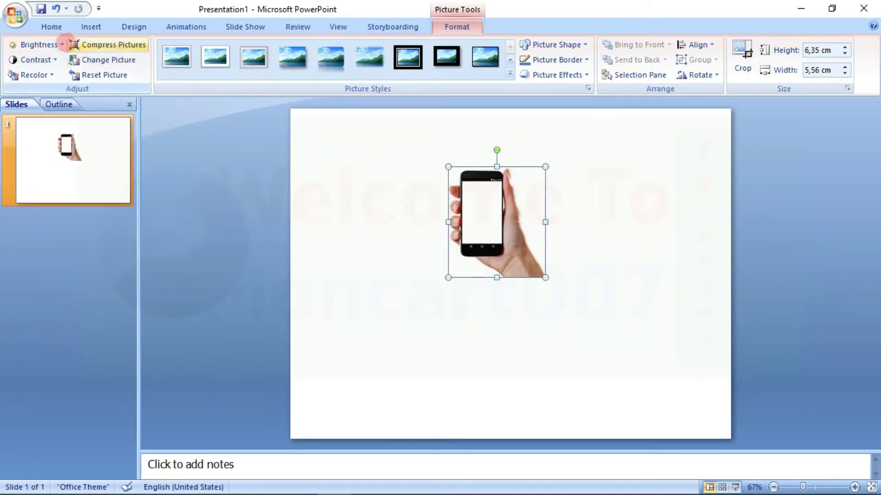
Insert the WhatsApp Image screen from hp, shrink it to about 11 cm, place it left and the phone right
click(90, 26)
click(55, 68)
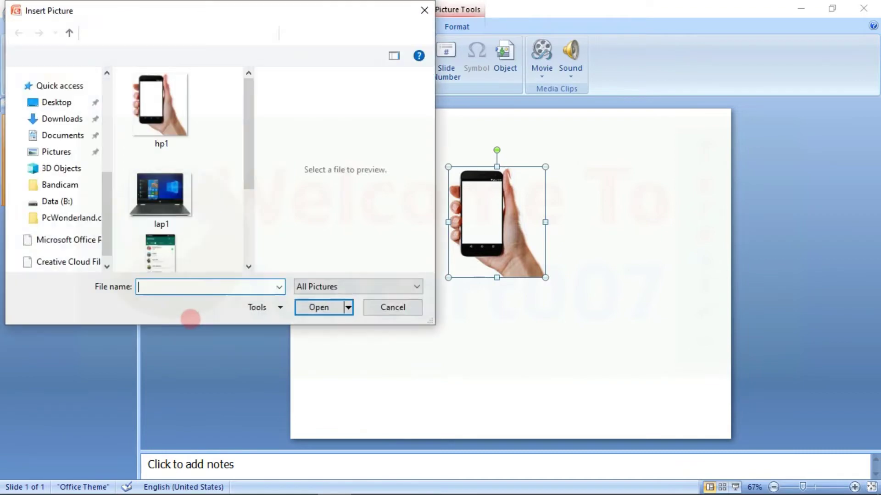
click(162, 250)
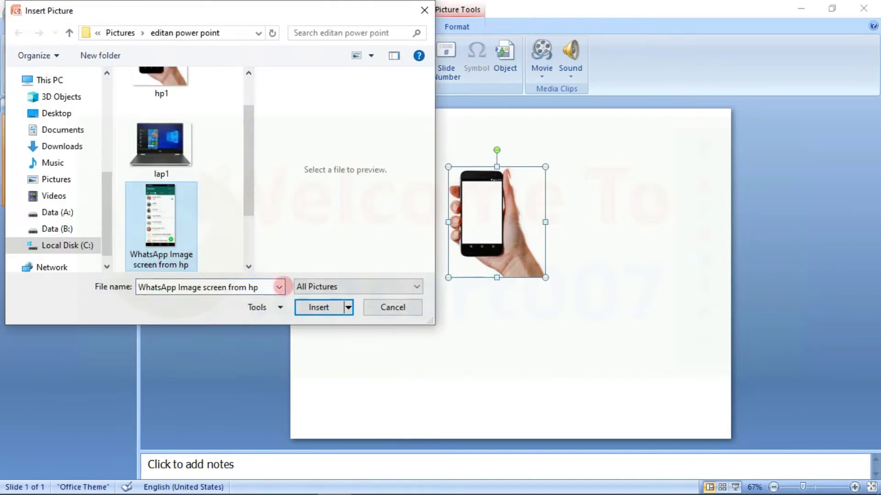
click(319, 306)
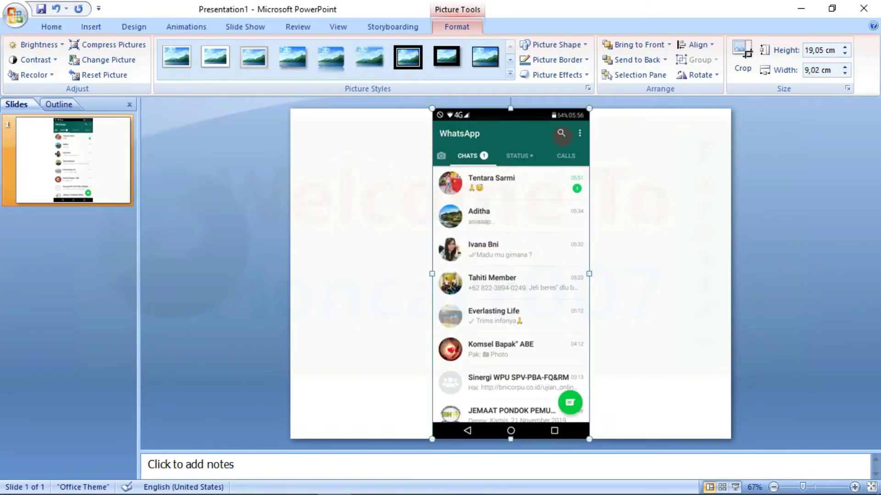
drag(588, 109, 524, 244)
drag(491, 305, 400, 220)
drag(462, 242, 564, 260)
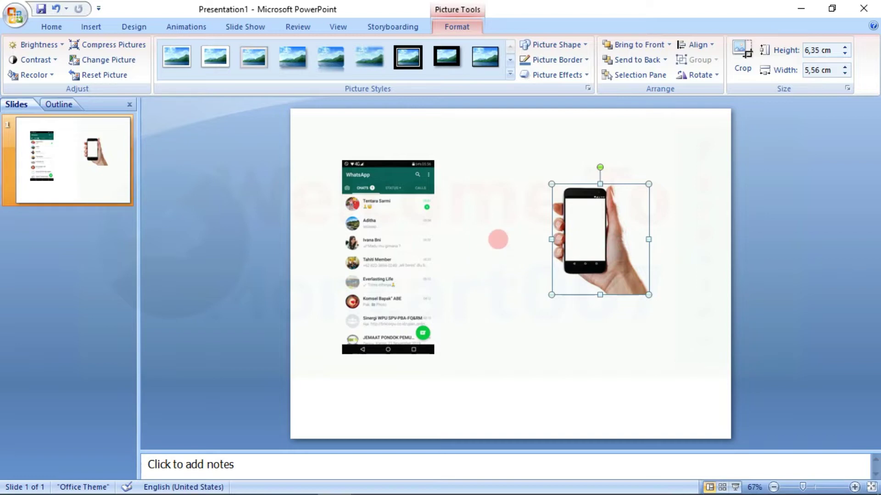
click(498, 239)
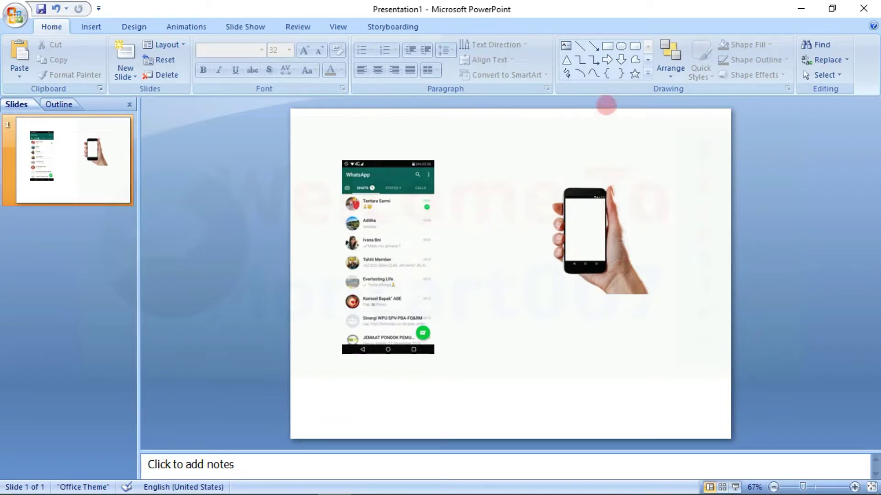
Draw a blue right arrow between the pictures, then move and enlarge the phone picture
click(606, 59)
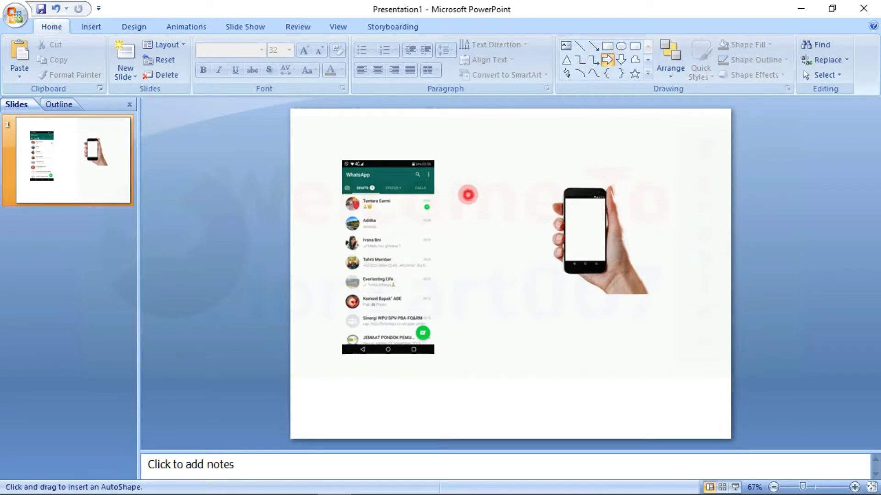
drag(468, 193, 560, 248)
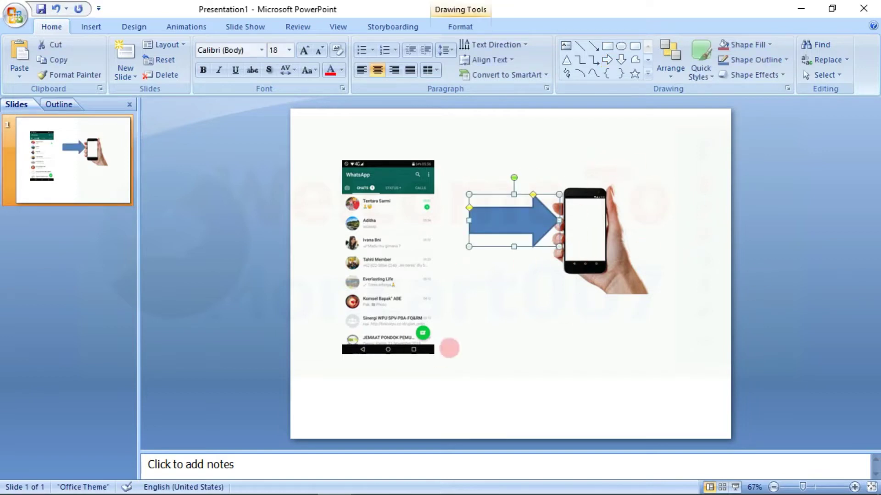
drag(604, 239, 654, 228)
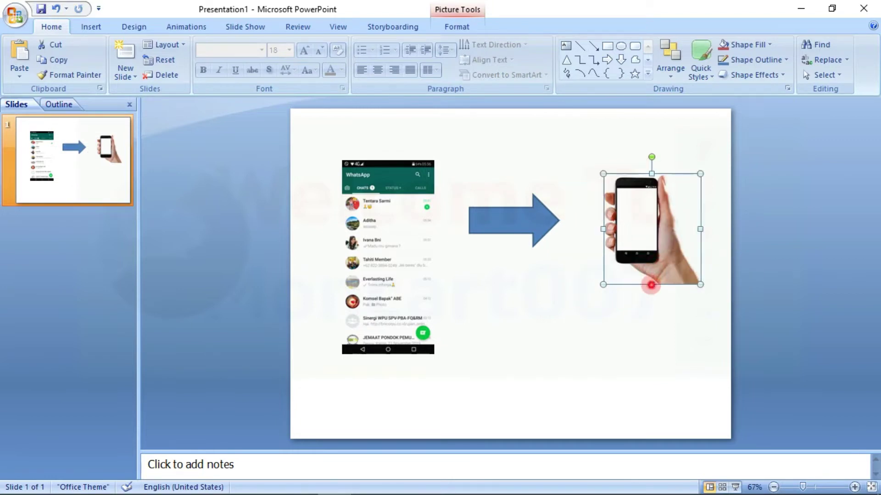
drag(651, 285, 651, 377)
drag(603, 275, 538, 276)
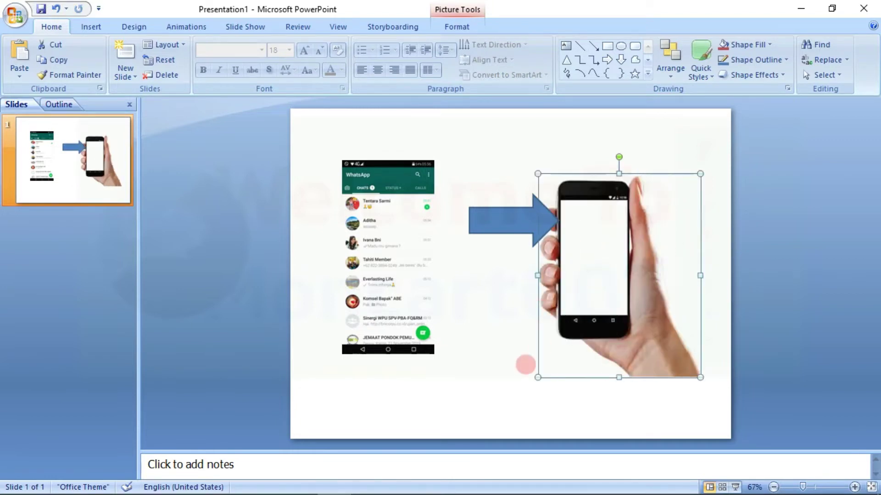
Position the blue arrow beside the WhatsApp screenshot and select it
drag(489, 224, 448, 266)
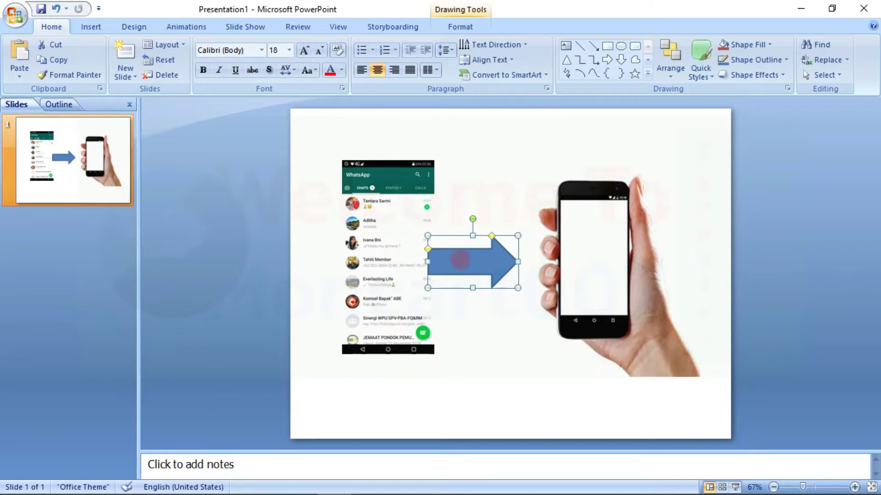
click(616, 236)
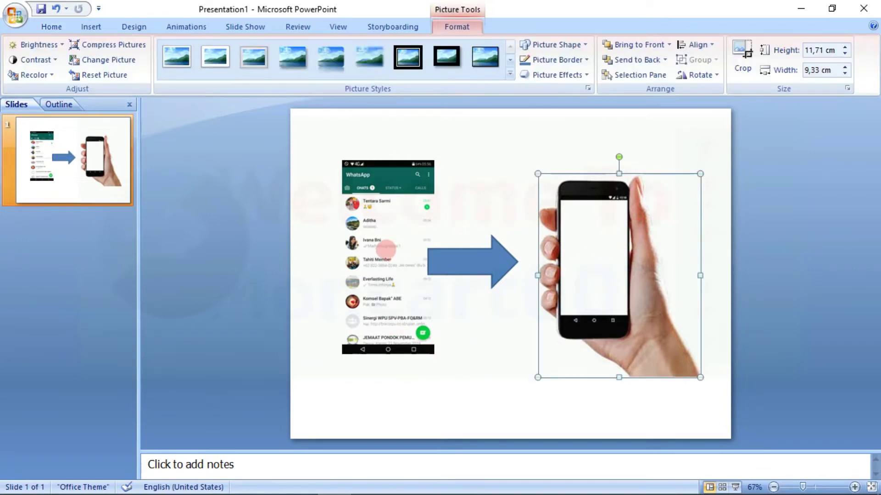
click(457, 267)
right_click(456, 267)
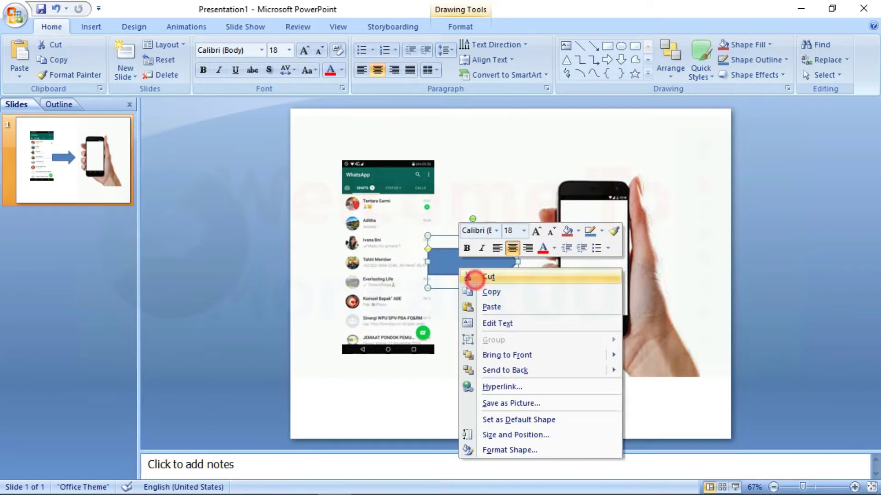
Cut the blue arrow and widen the phone picture further to the left
click(472, 278)
click(548, 274)
drag(538, 275, 445, 250)
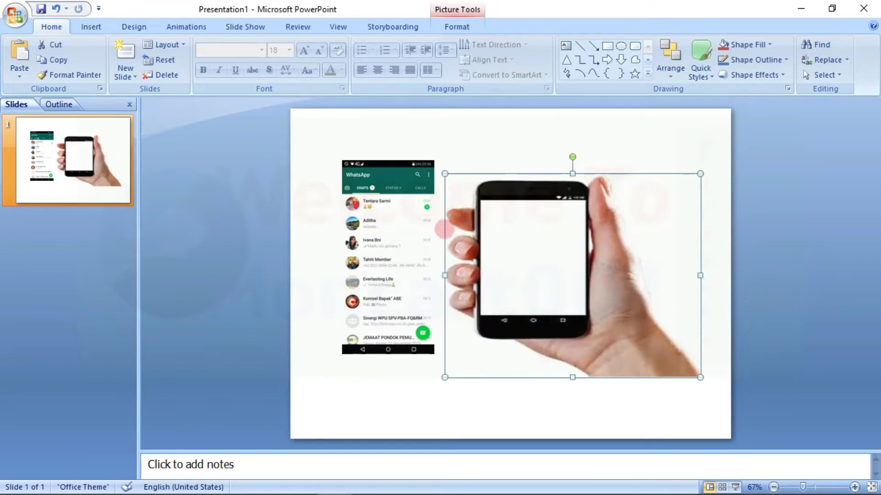
drag(445, 276, 432, 276)
Shorten the WhatsApp screenshot from the top and move it onto the phone's screen
click(404, 261)
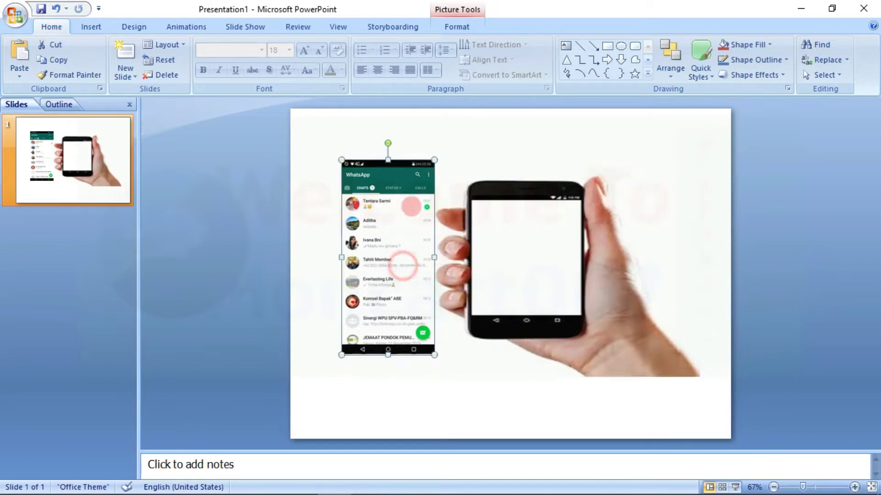
drag(388, 160, 388, 235)
mouse_move(388, 289)
mouse_down()
mouse_move(523, 260)
mouse_move(519, 253)
mouse_up()
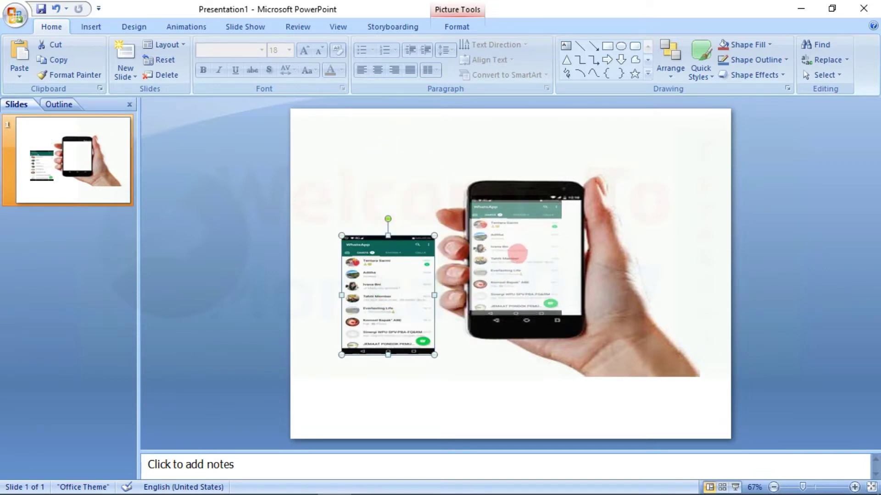
drag(520, 253, 580, 260)
Stretch the screenshot's top, bottom and sides until it fills the phone screen
click(676, 224)
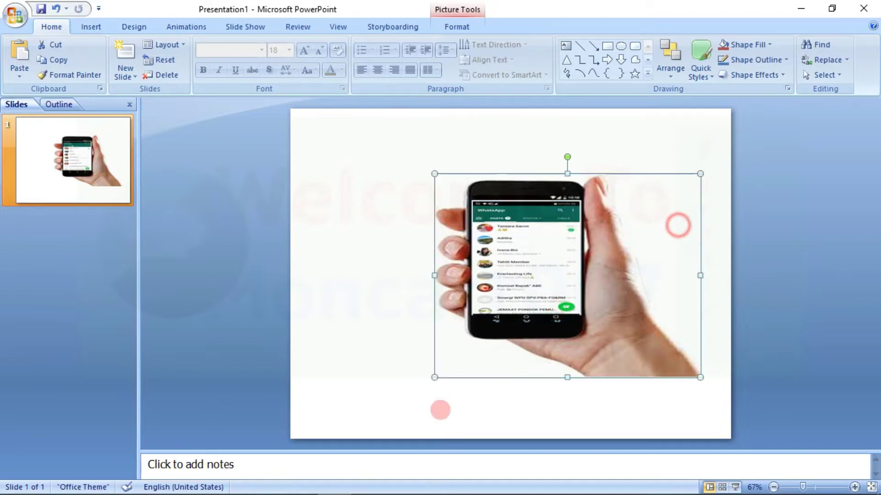
click(522, 290)
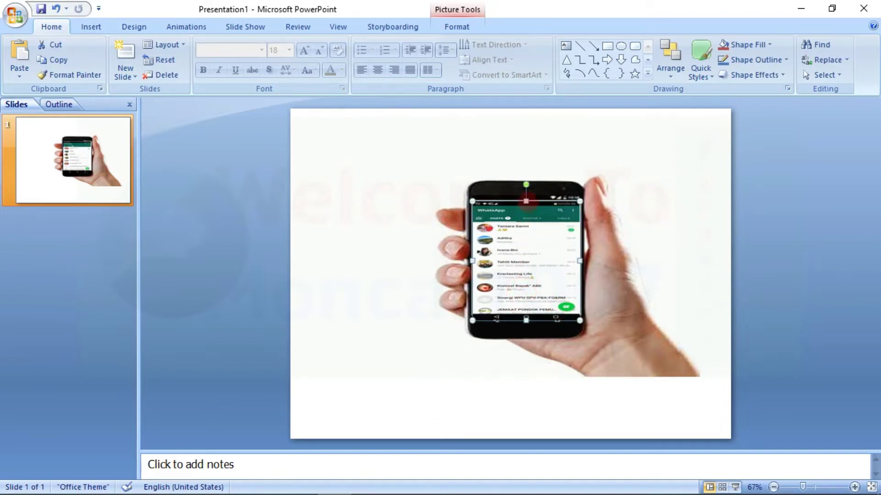
drag(526, 201, 526, 198)
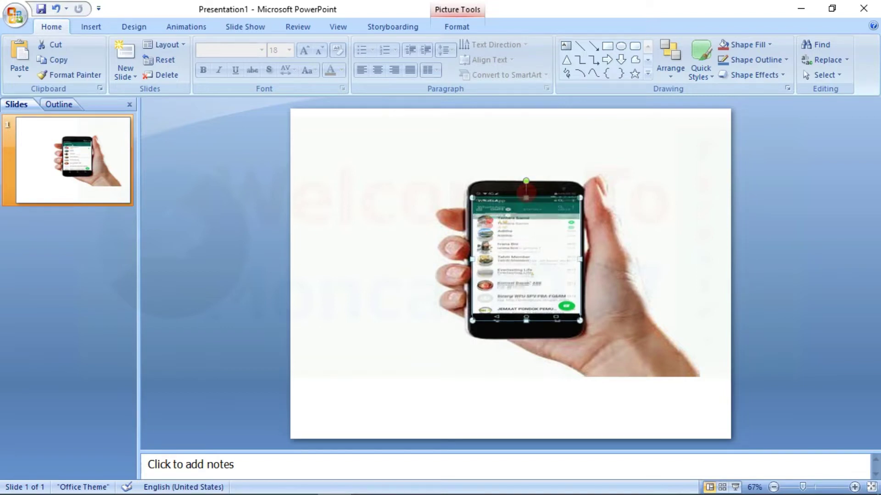
drag(526, 193, 526, 191)
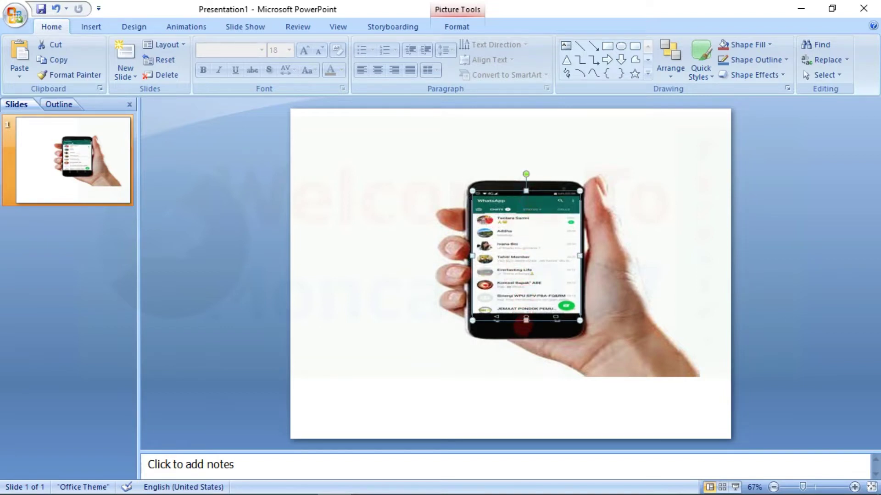
drag(526, 320, 526, 326)
click(388, 318)
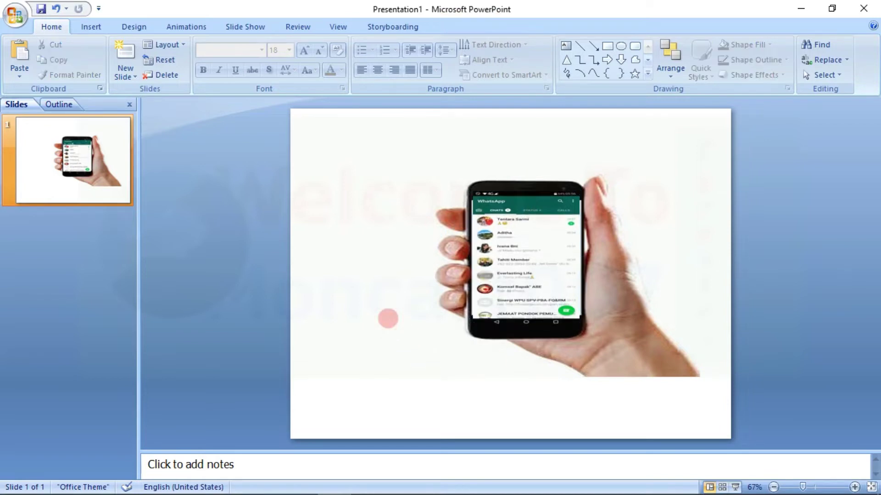
click(535, 269)
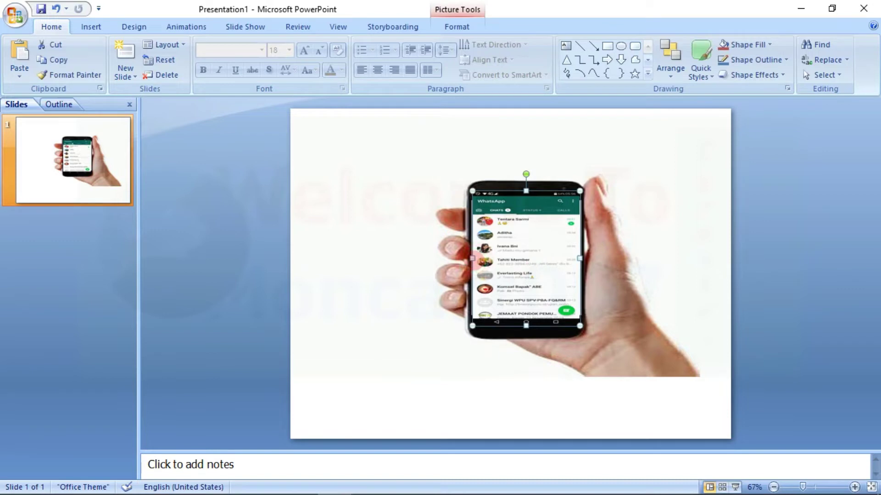
drag(471, 258, 469, 258)
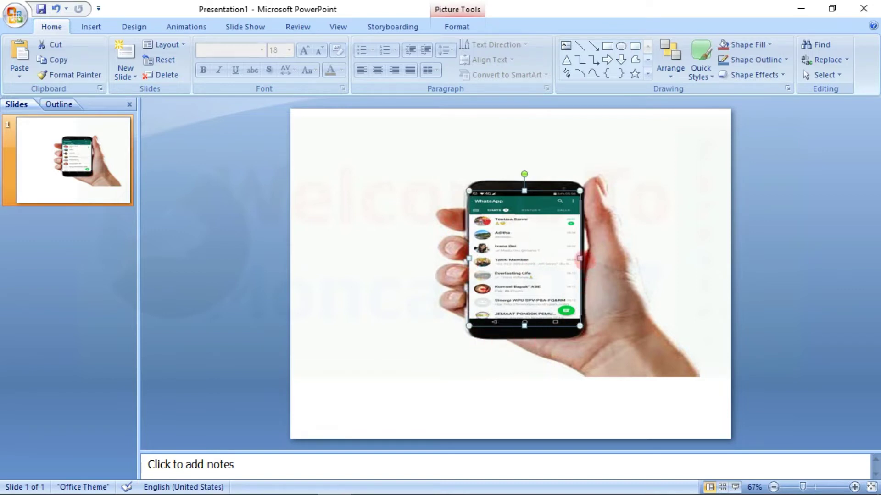
drag(579, 258, 583, 259)
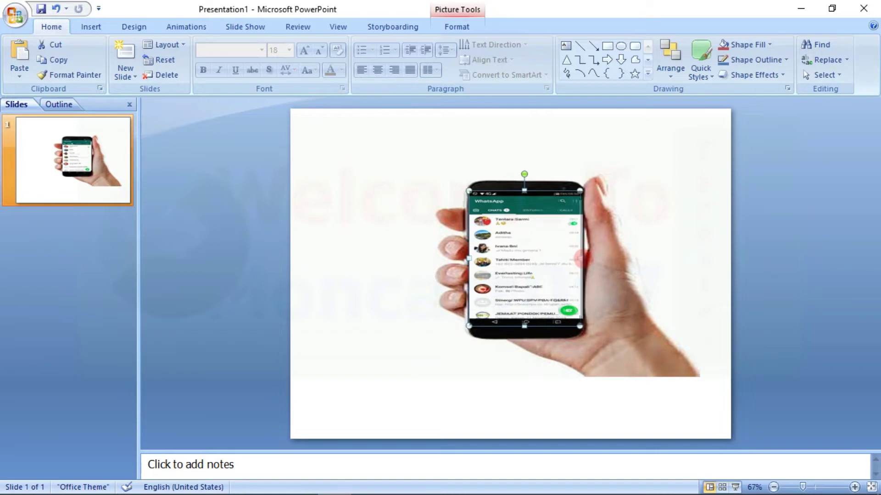
click(615, 323)
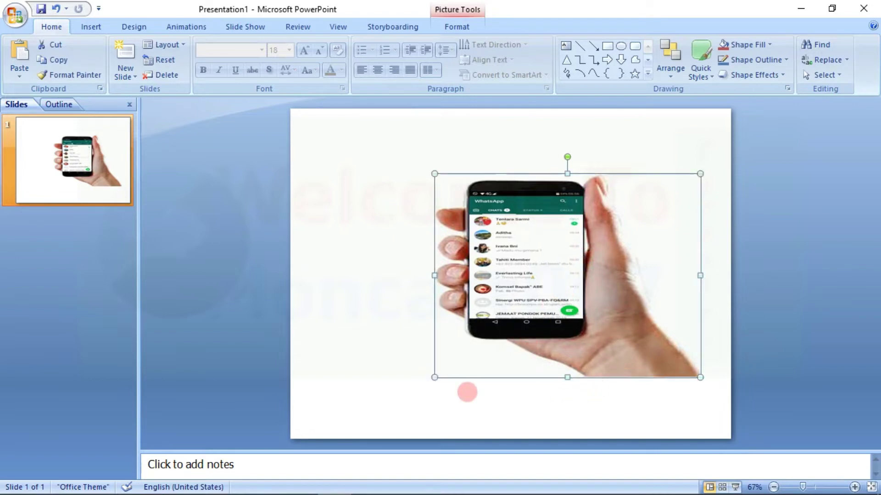
Fine-tune the hand picture's width using its left and right side handles
drag(434, 275, 431, 275)
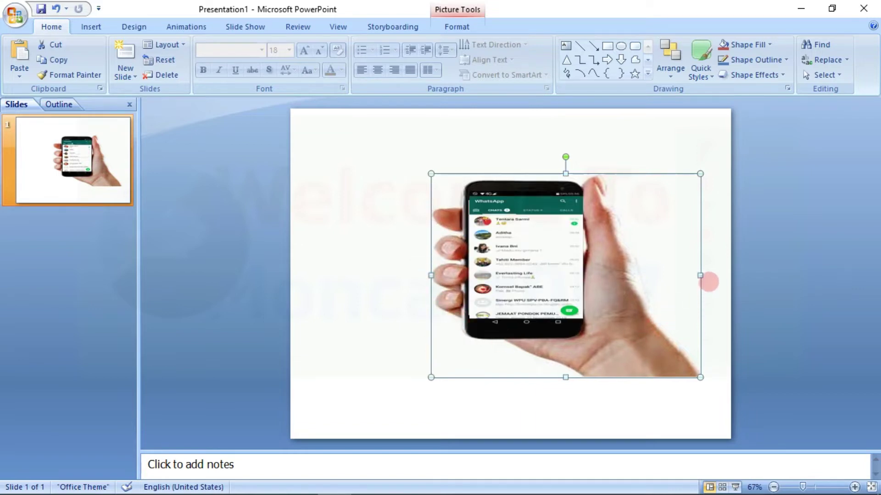
drag(701, 275, 704, 275)
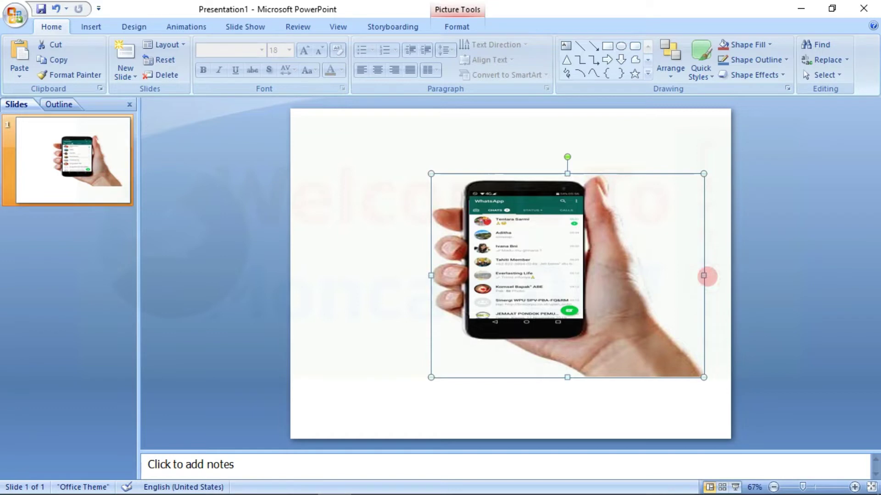
drag(705, 275, 709, 276)
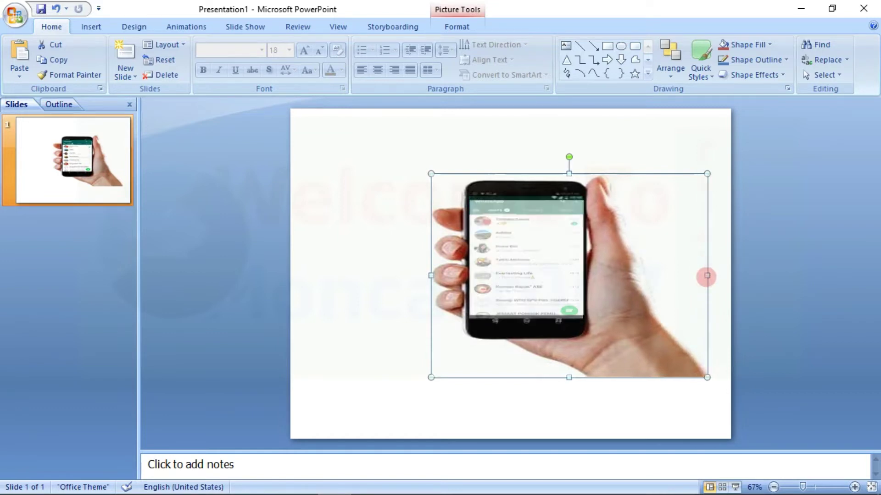
click(705, 277)
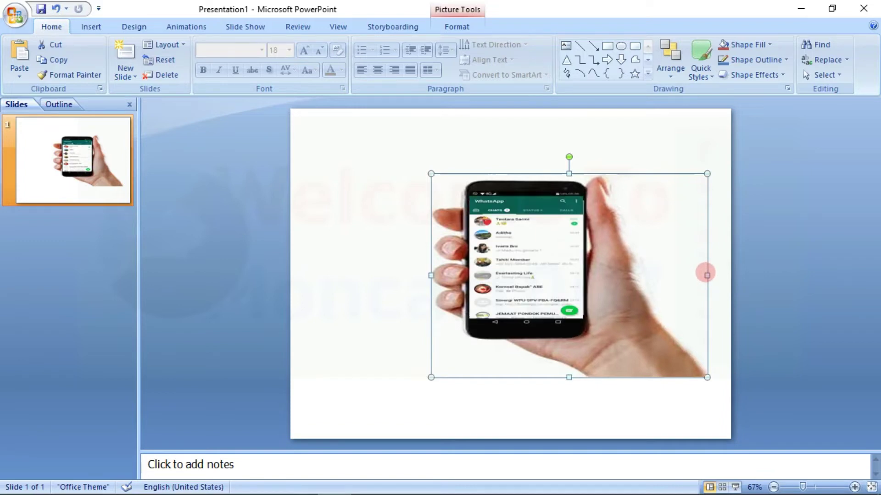
click(707, 274)
drag(706, 271, 703, 273)
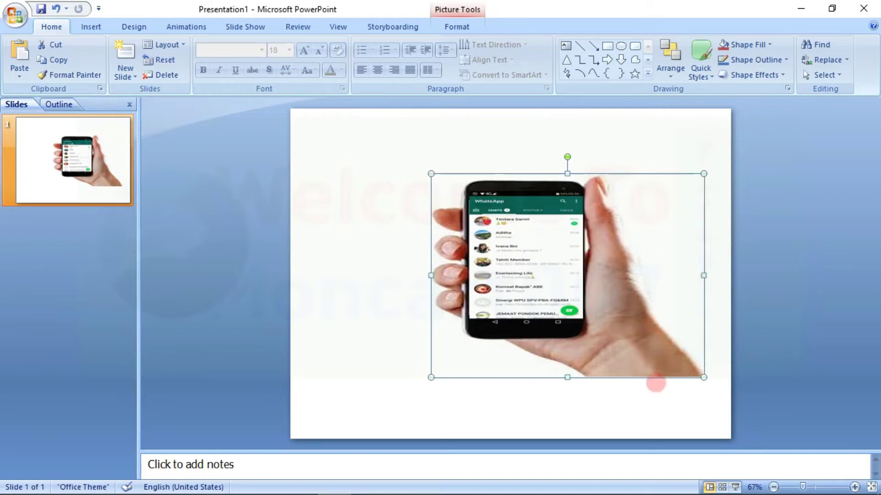
click(704, 274)
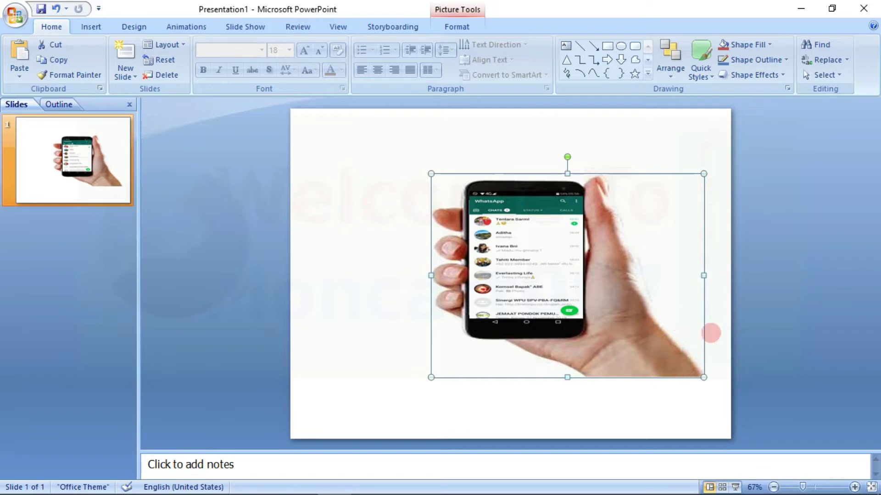
drag(703, 275, 707, 275)
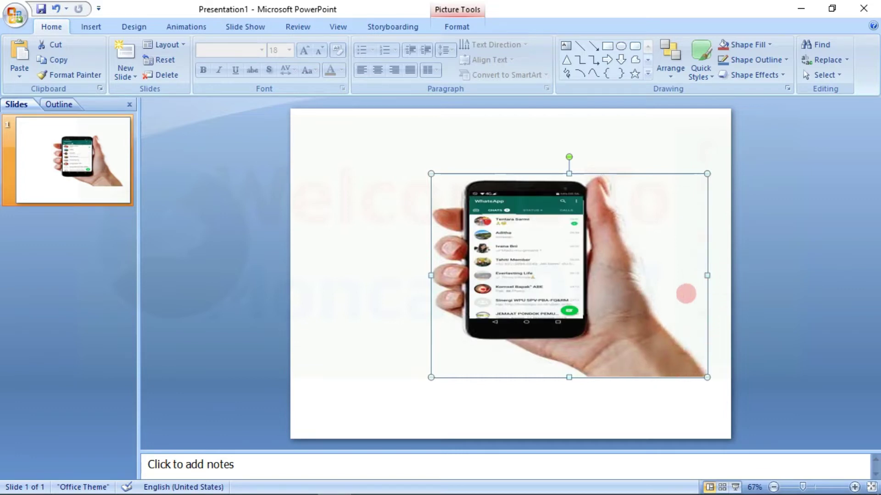
Widen the phone screen picture slightly and readjust the hand picture's right edge
click(563, 282)
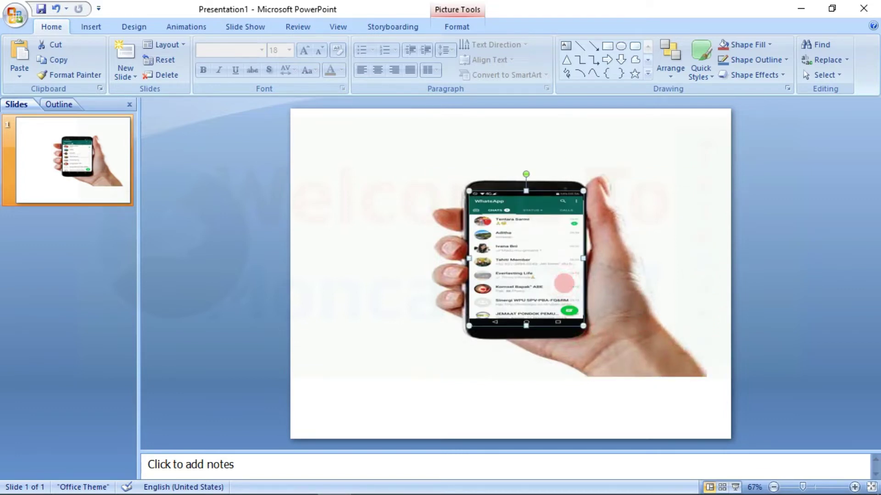
drag(582, 259, 583, 262)
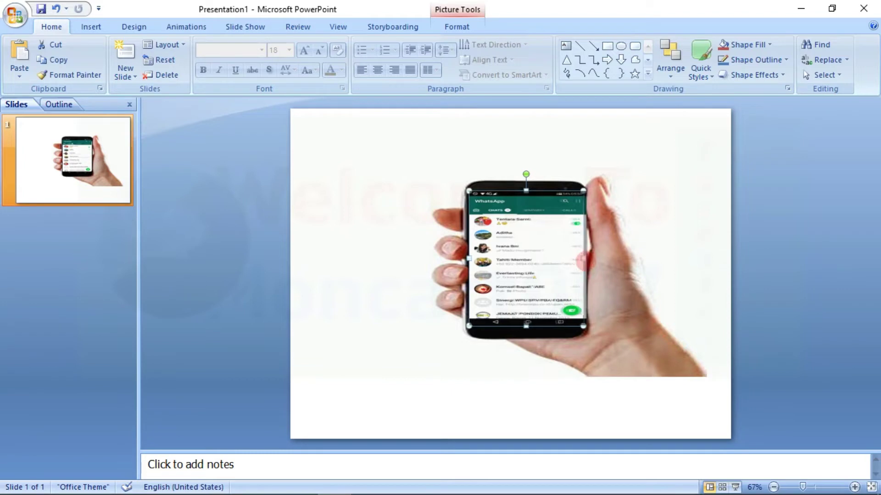
click(667, 265)
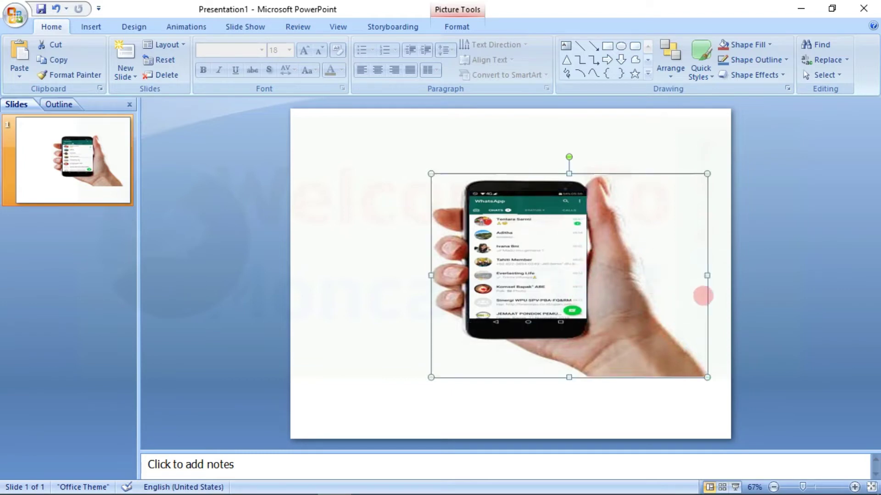
drag(707, 275, 711, 277)
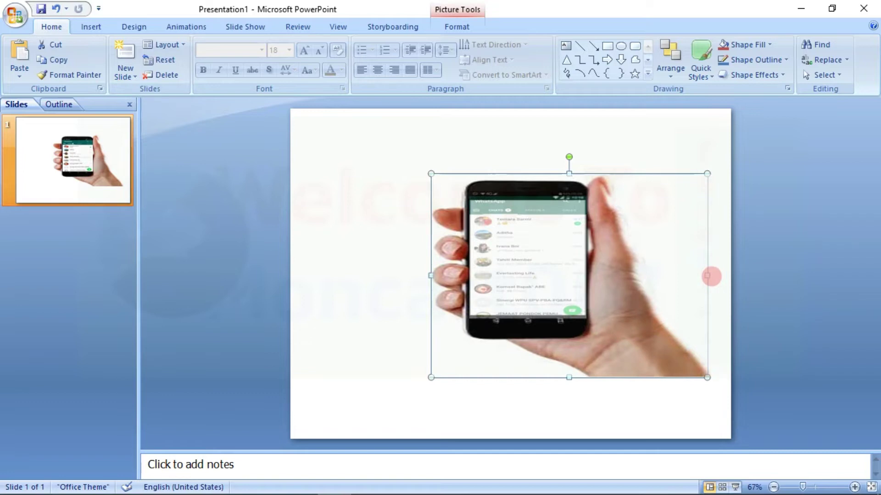
drag(712, 277, 712, 277)
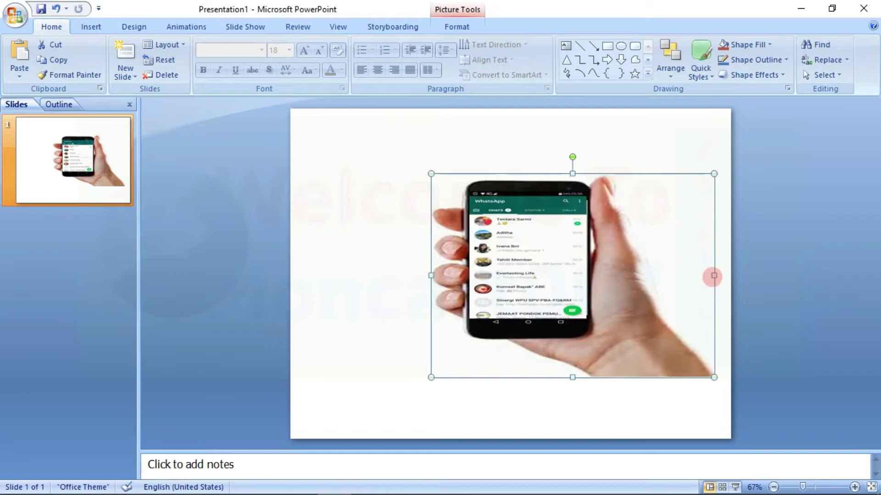
click(712, 277)
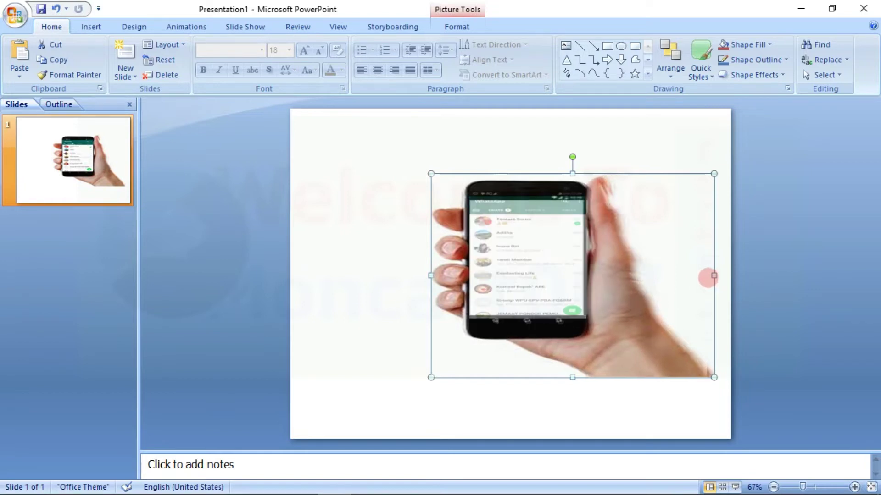
drag(711, 277, 710, 278)
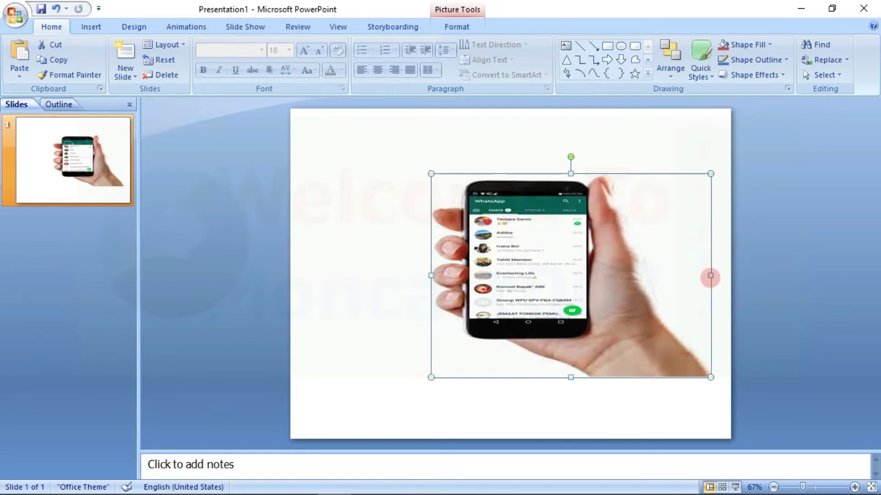
Nudge the phone screen picture left and right with the arrow keys, then deselect everything
click(537, 244)
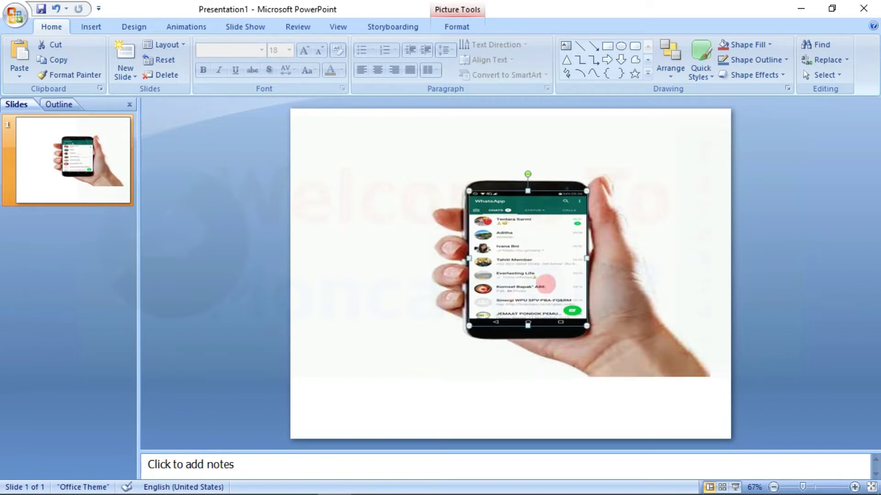
key(Left)
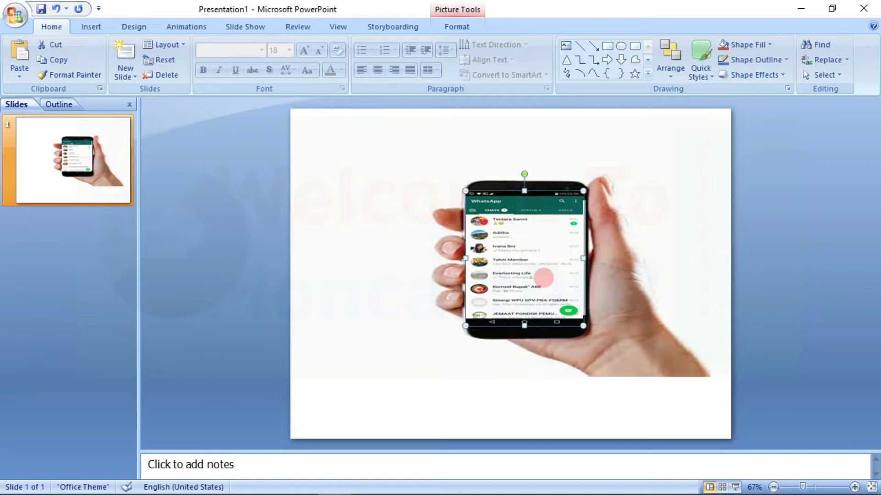
key(Right)
click(645, 229)
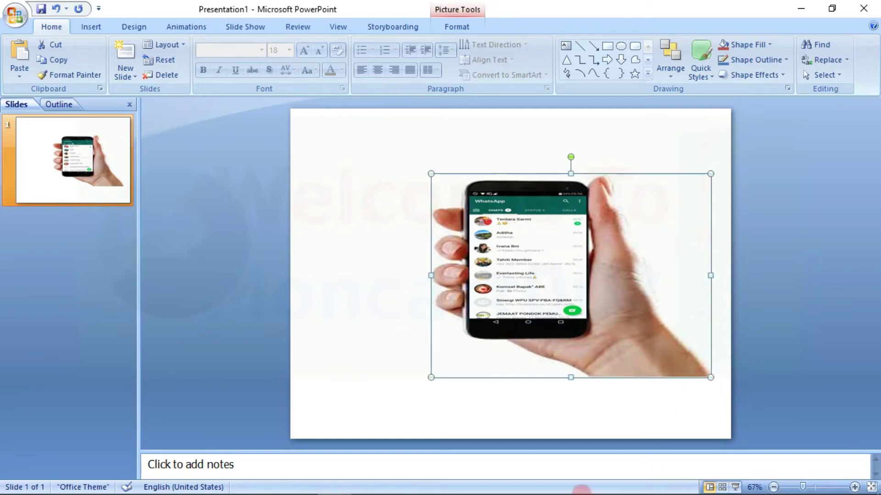
click(353, 283)
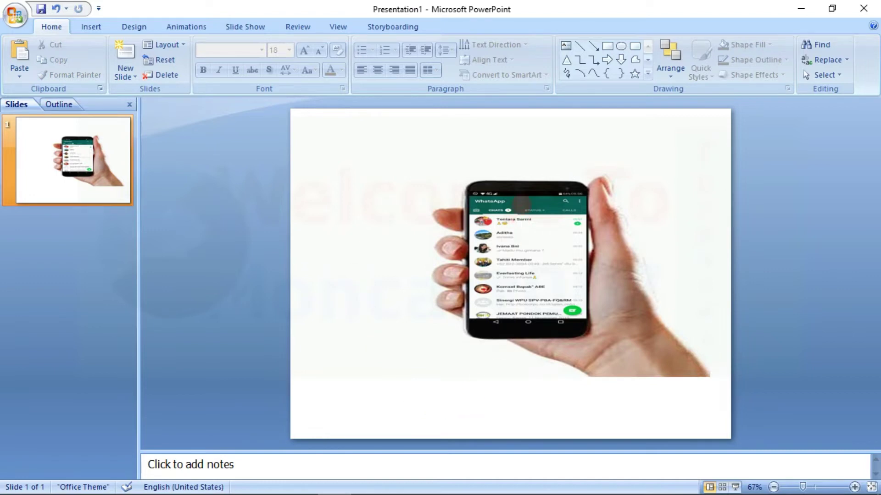
click(523, 191)
click(585, 164)
click(621, 46)
Group the hand and phone-screen pictures via Picture Tools Format > Group
key(Tab)
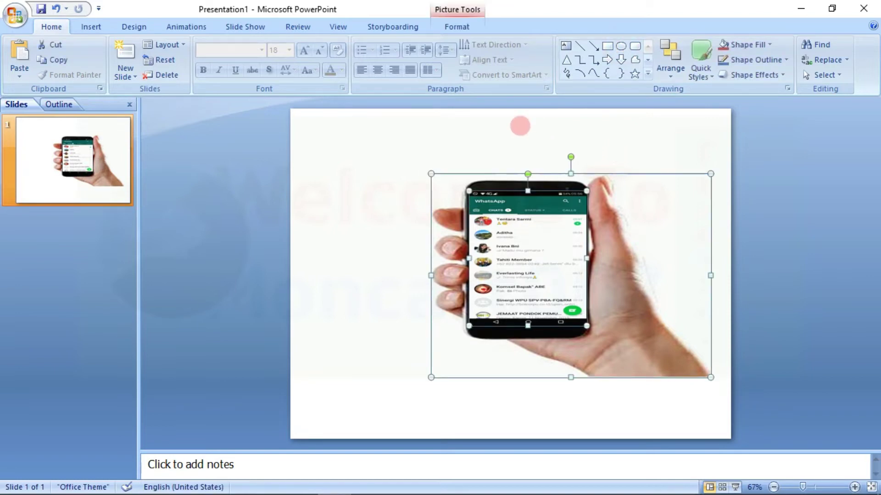
click(461, 27)
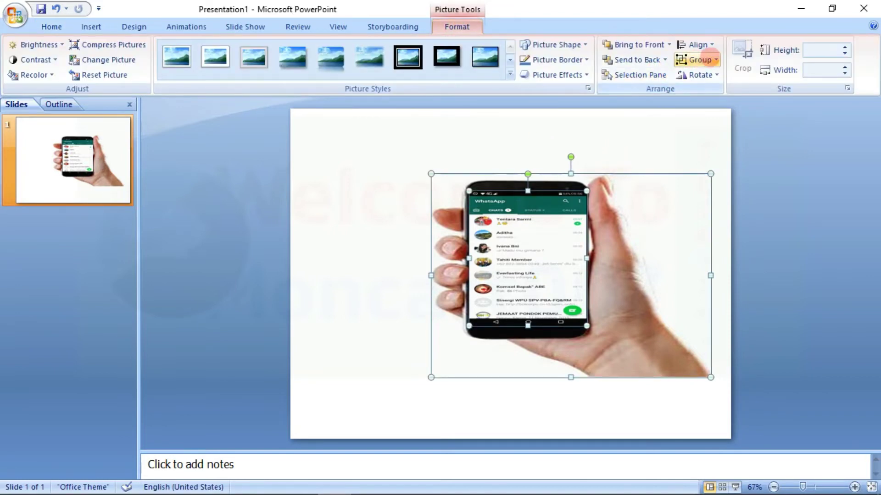
click(710, 59)
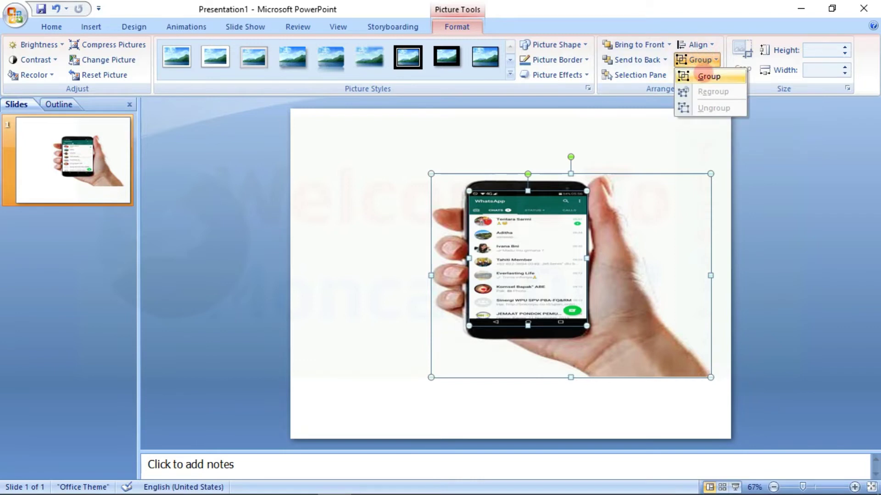
click(702, 75)
click(340, 239)
Shrink the grouped picture and move it into the slide's top-right corner
click(523, 232)
mouse_move(541, 257)
mouse_down()
mouse_move(235, 316)
mouse_move(509, 215)
mouse_move(553, 286)
mouse_up()
drag(553, 287, 423, 201)
drag(609, 110, 509, 146)
drag(415, 188, 609, 198)
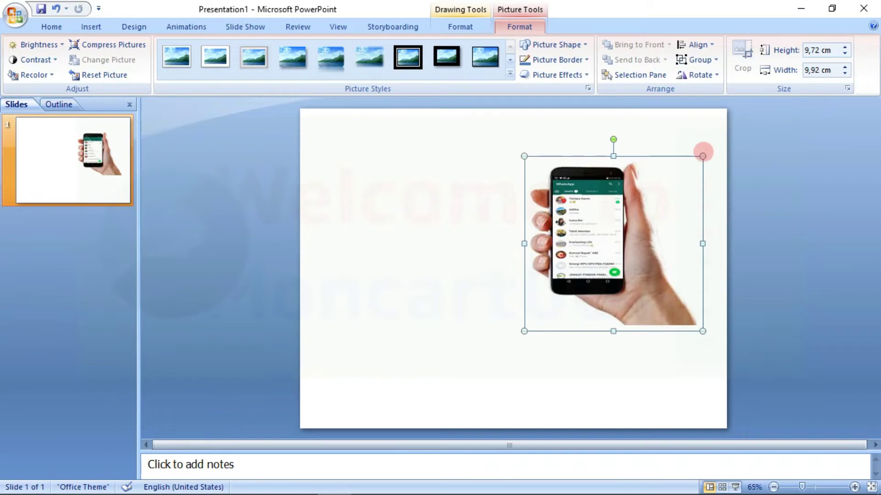
mouse_move(702, 156)
mouse_down()
mouse_move(645, 159)
mouse_move(675, 142)
mouse_up()
drag(607, 208, 674, 169)
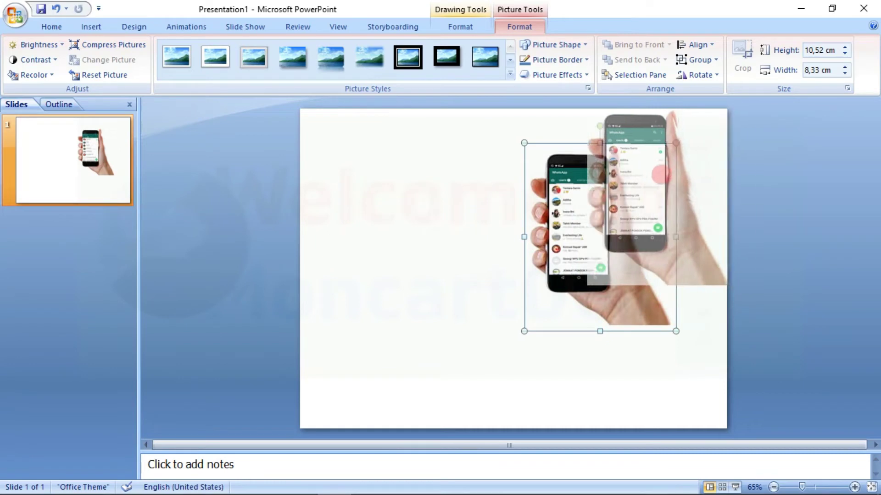
drag(675, 169, 662, 167)
click(71, 148)
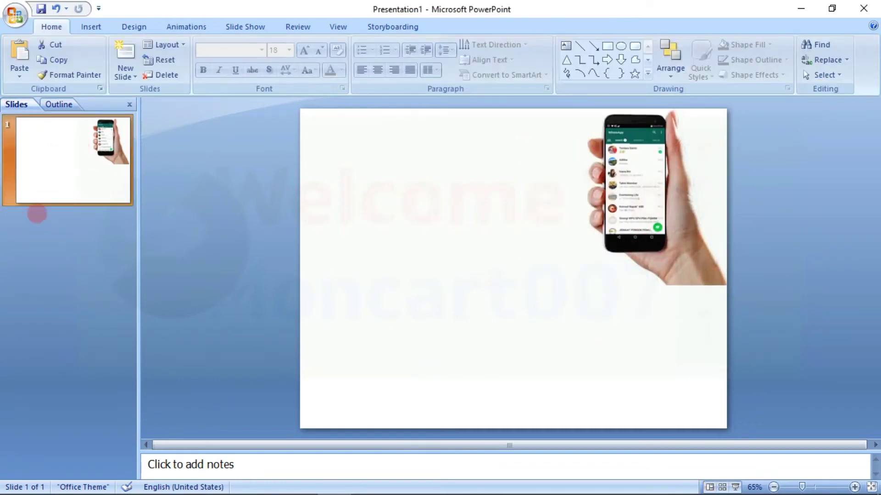
Insert the lap1 laptop picture onto the slide
click(91, 26)
click(55, 57)
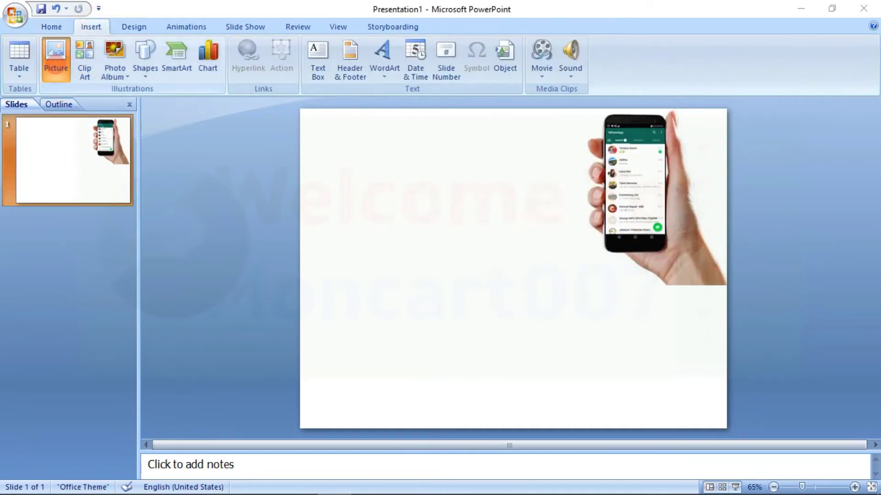
click(161, 196)
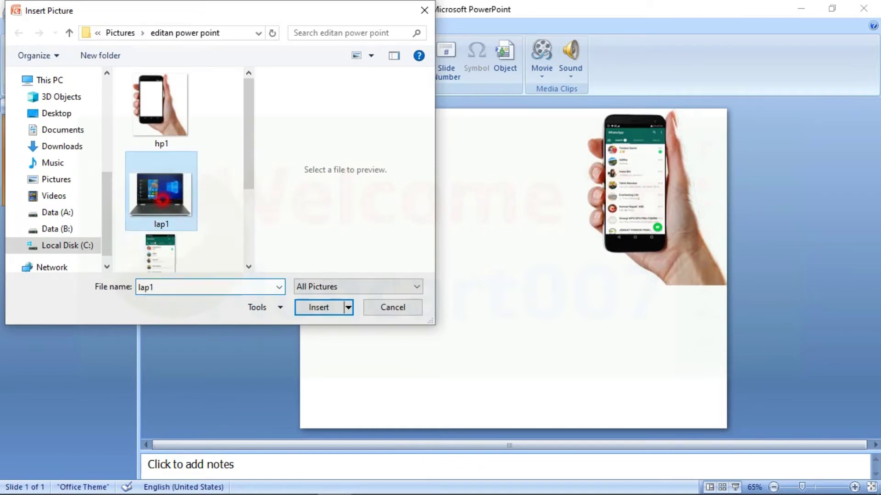
click(318, 307)
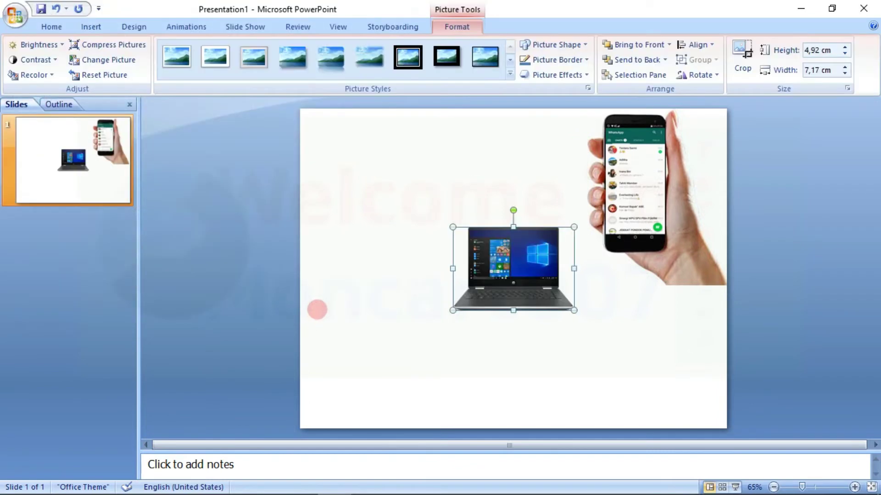
Insert the WhatsApp desktop screenshot and shrink it to about 11.64 × 6.55 cm
click(91, 27)
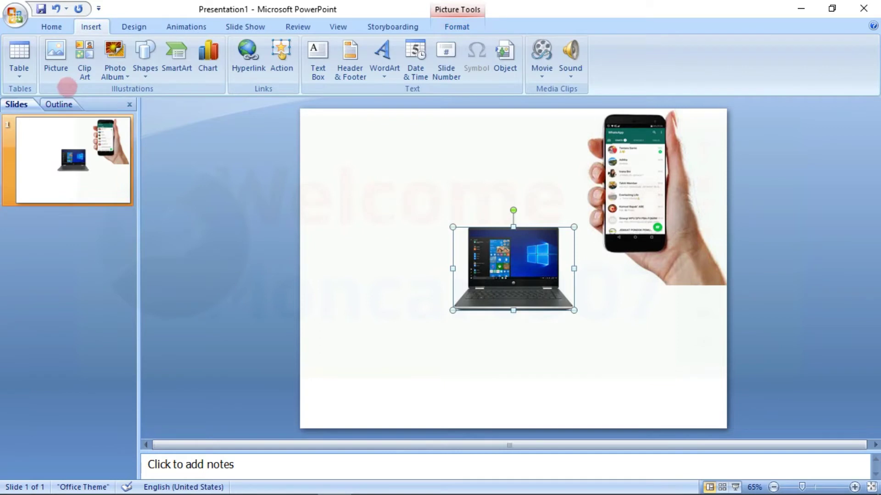
click(56, 54)
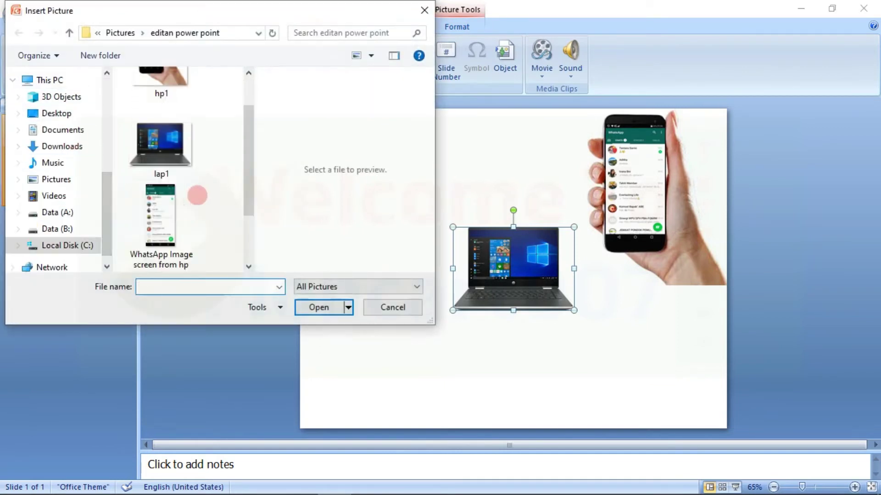
scroll(197, 196, down, 3)
click(170, 212)
click(321, 307)
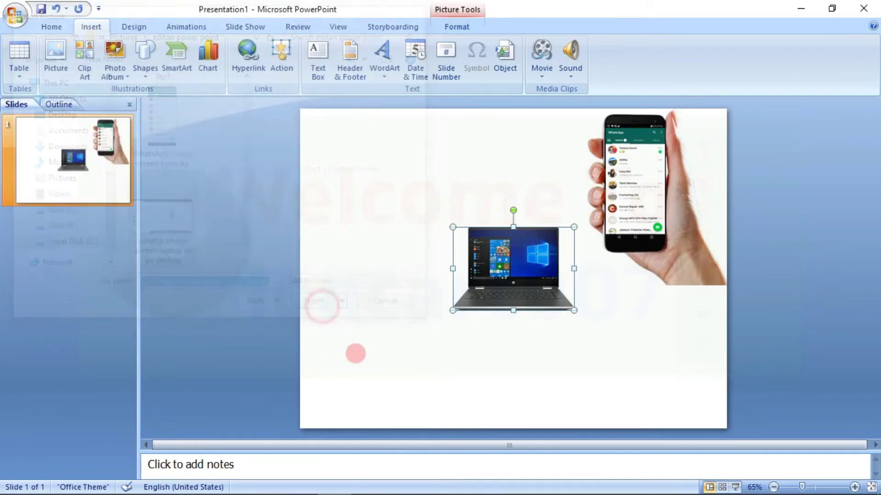
mouse_move(727, 149)
mouse_down()
mouse_move(496, 278)
mouse_move(662, 334)
mouse_up()
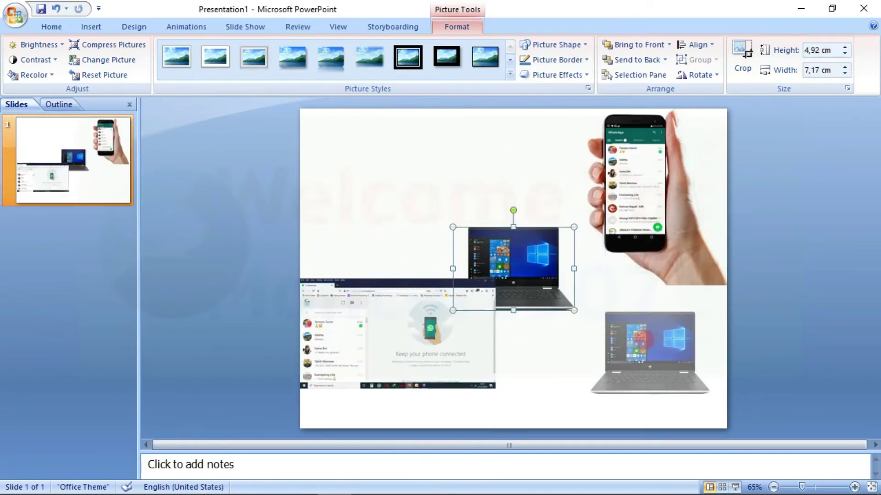
Draw a right arrow from the screenshot to the laptop, then cut it away
click(51, 27)
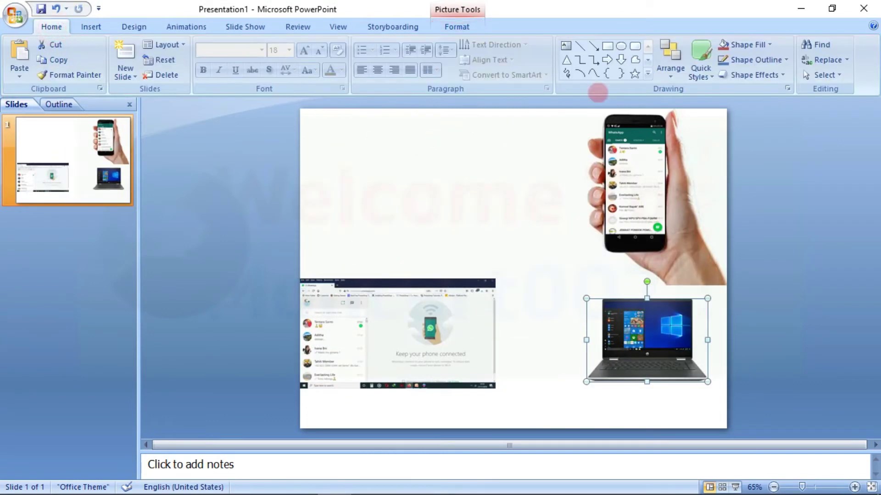
click(607, 59)
drag(413, 318, 644, 359)
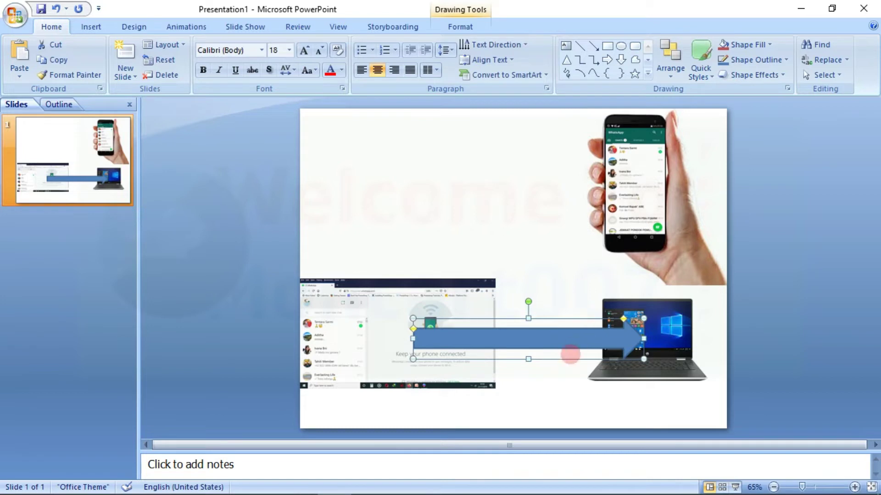
right_click(568, 339)
click(583, 157)
Move the WhatsApp screenshot aside and enlarge the laptop picture at the slide's bottom
click(595, 326)
drag(442, 291, 461, 148)
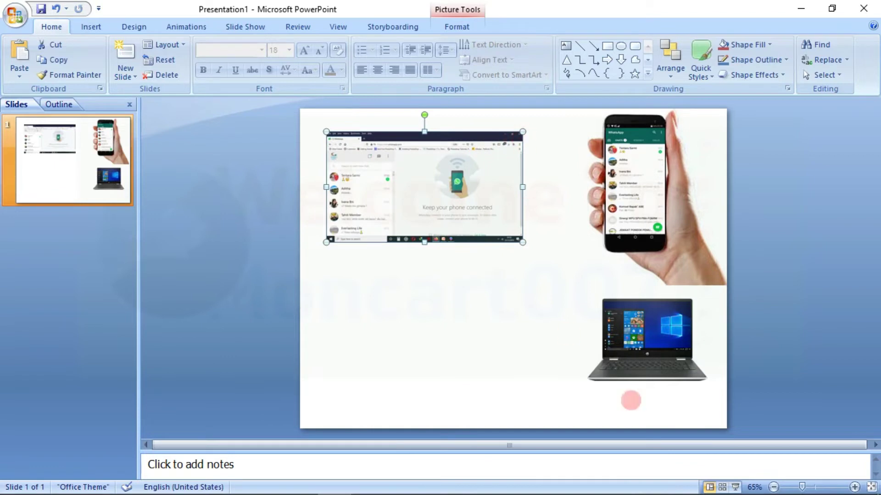
drag(646, 339, 477, 331)
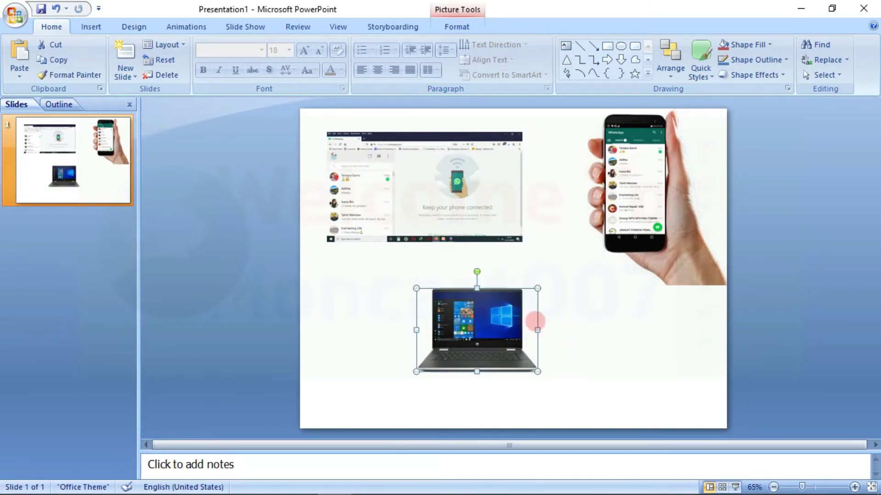
drag(533, 330, 637, 343)
drag(519, 343, 316, 343)
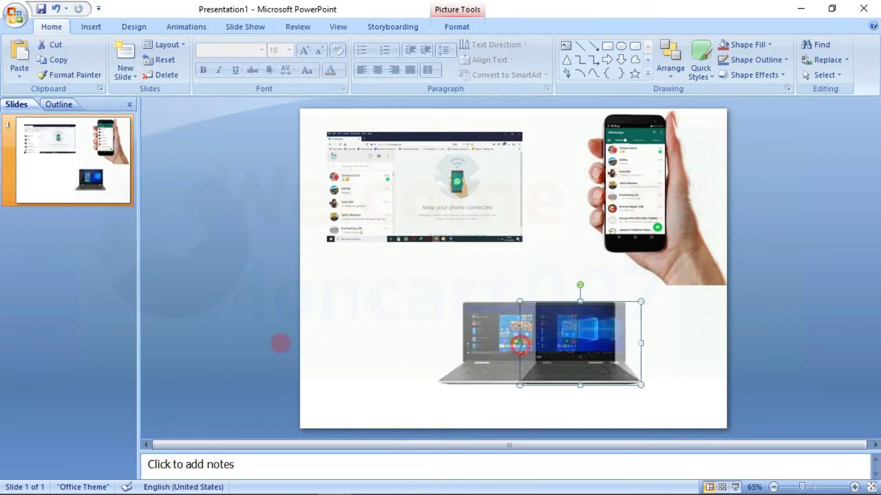
drag(519, 348, 396, 349)
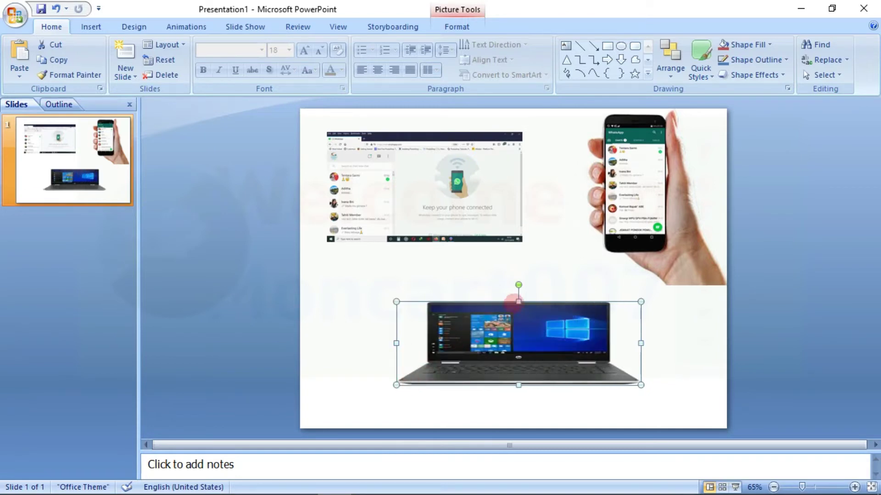
drag(518, 302, 518, 240)
Fit the WhatsApp screenshot inside the laptop's dark screen frame
drag(447, 168, 553, 280)
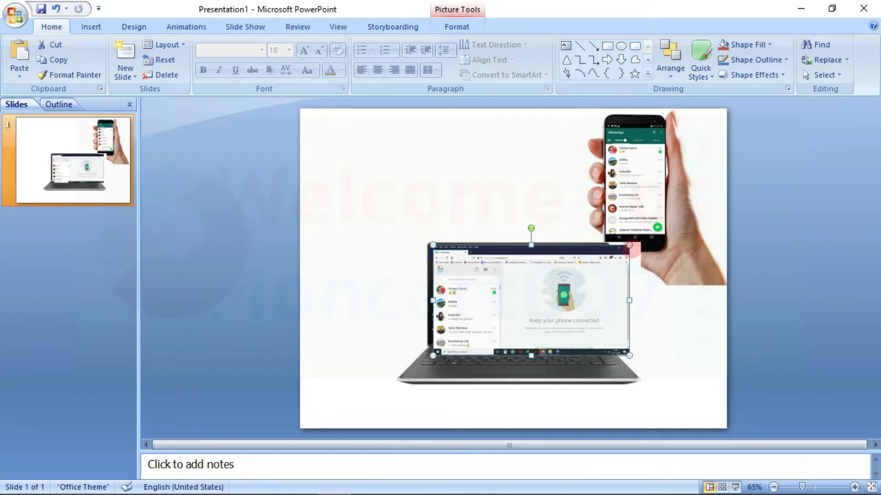
drag(631, 249, 612, 258)
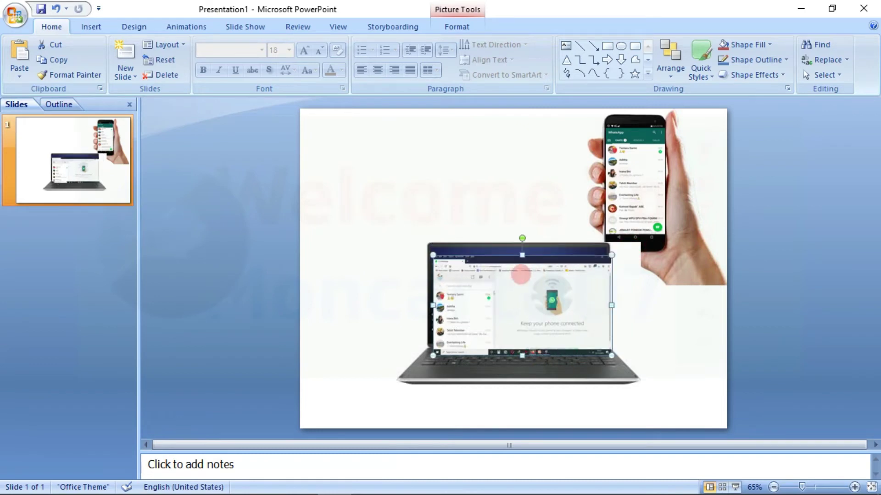
drag(513, 273, 510, 267)
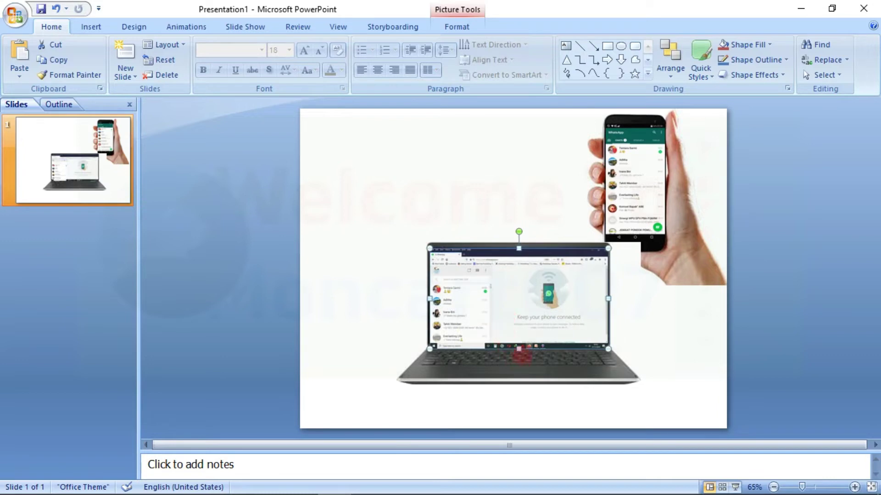
drag(518, 349, 518, 336)
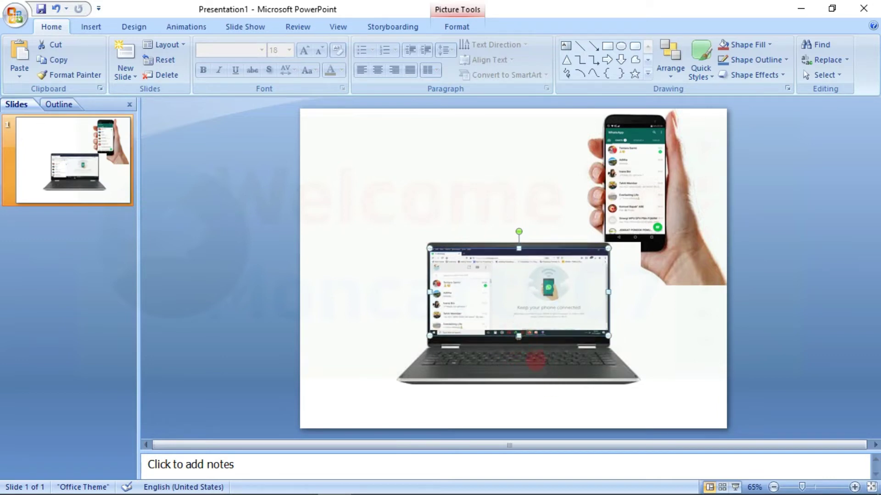
drag(519, 336, 518, 332)
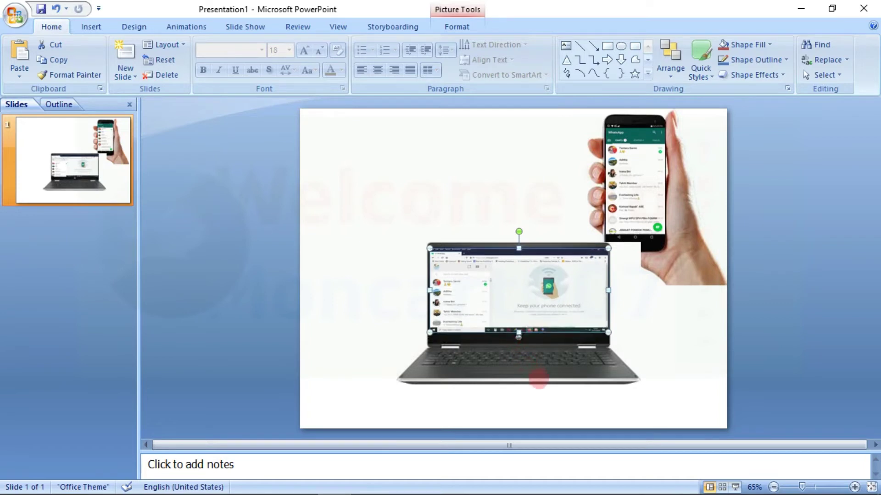
click(644, 311)
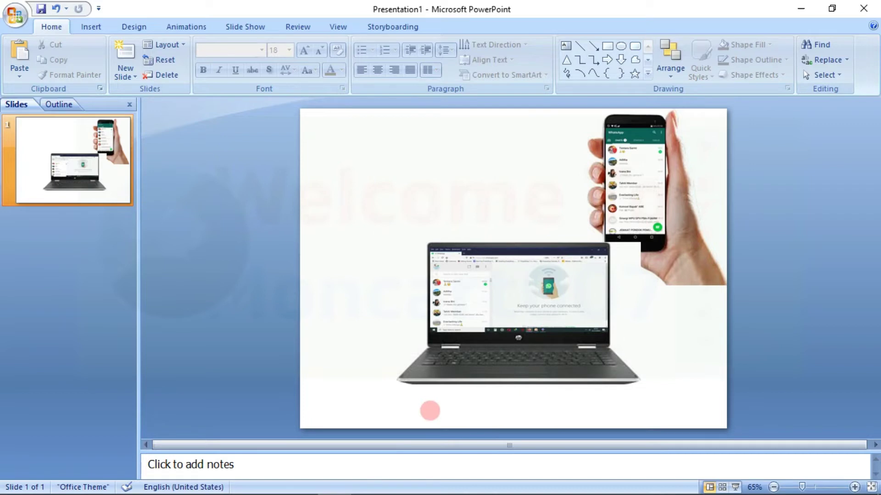
Check the laptop, inner screenshot and phone picture sizes, then insert a blank Title and Content slide 2
click(488, 313)
click(489, 331)
click(487, 316)
click(507, 368)
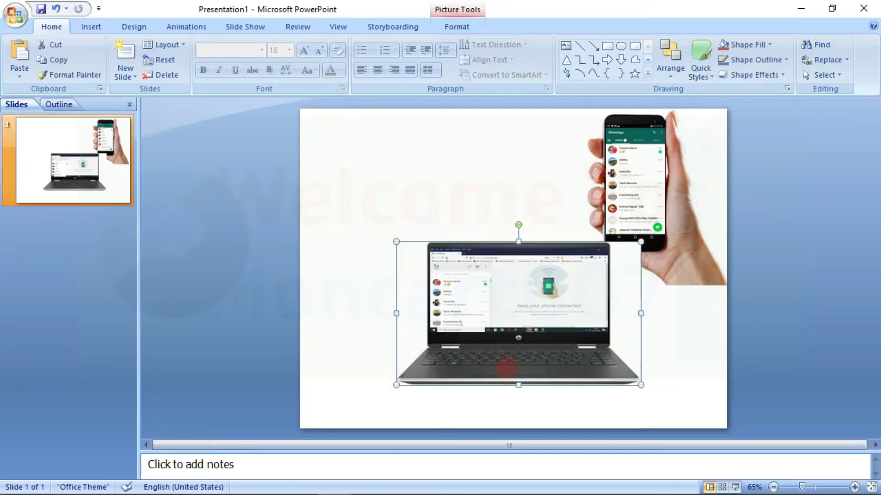
click(465, 29)
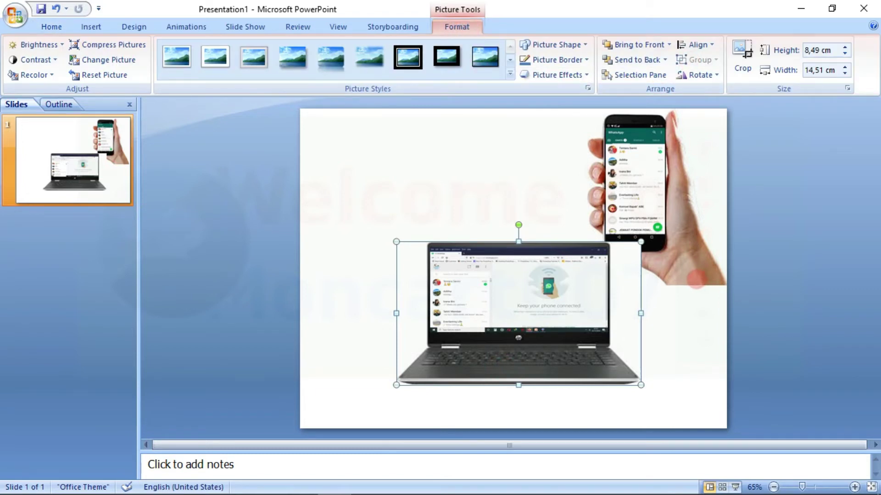
click(617, 154)
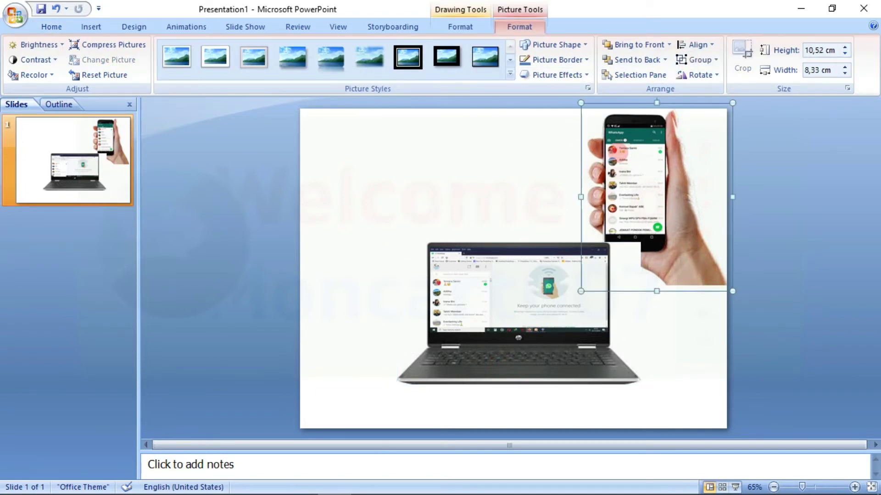
click(688, 342)
click(627, 138)
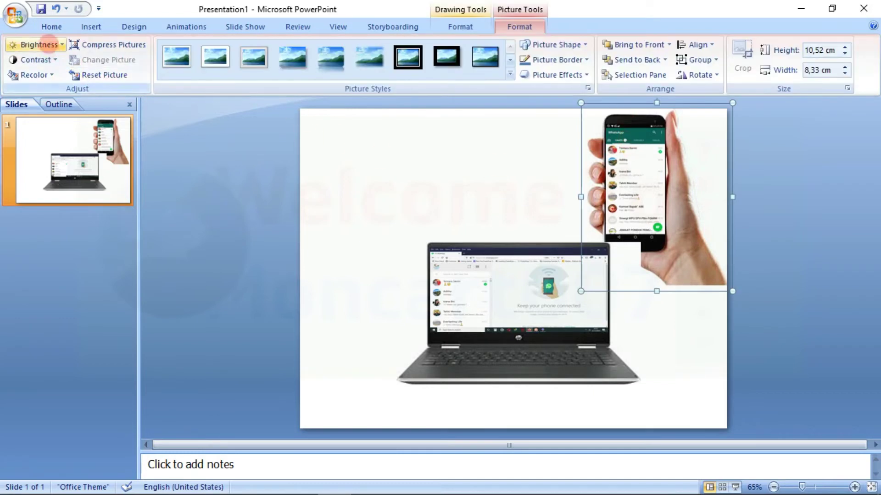
click(51, 26)
click(126, 51)
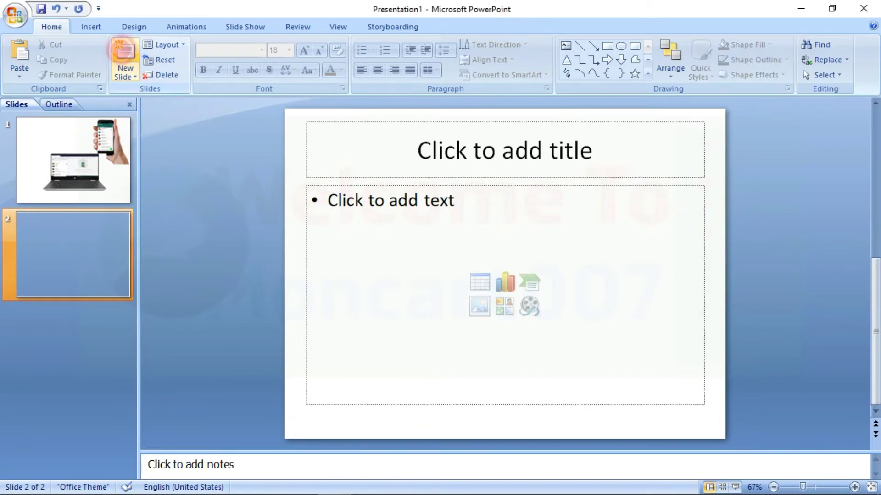
Cut the title and text placeholders from slide 2, leaving it empty
click(405, 178)
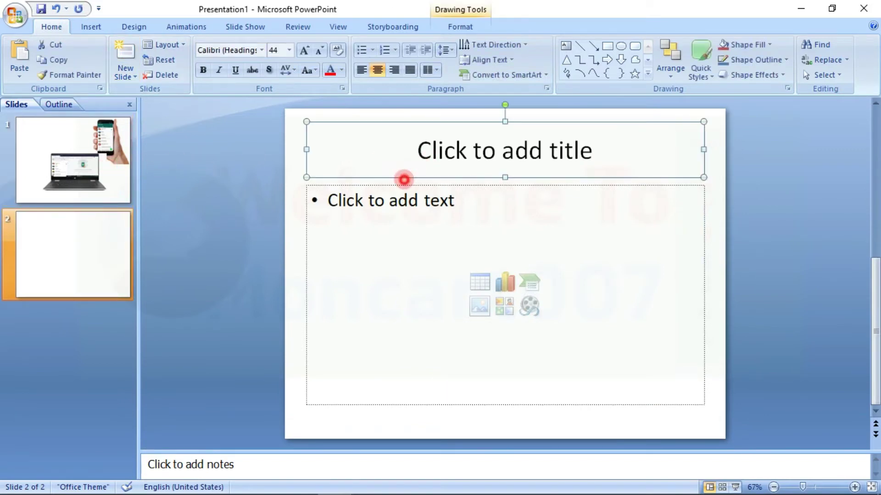
right_click(406, 181)
click(413, 187)
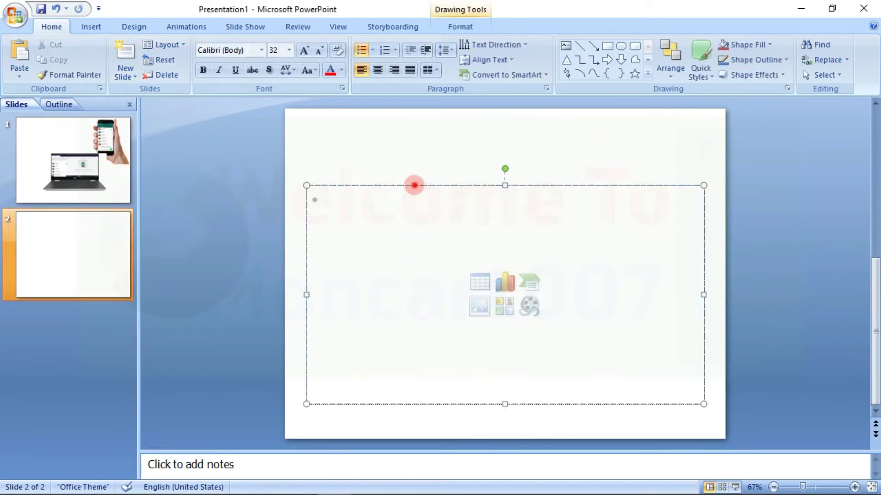
right_click(413, 185)
click(415, 188)
Go back to slide 1 and select the hand-held phone picture
click(27, 134)
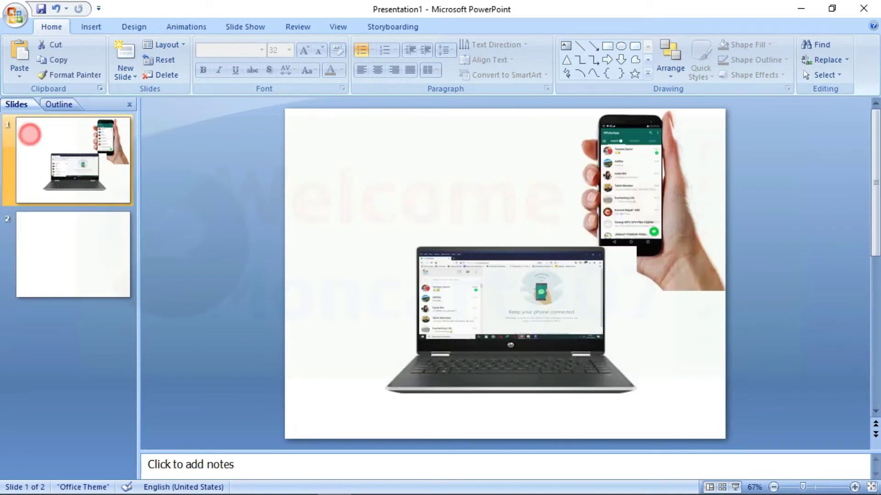
click(633, 161)
right_click(632, 160)
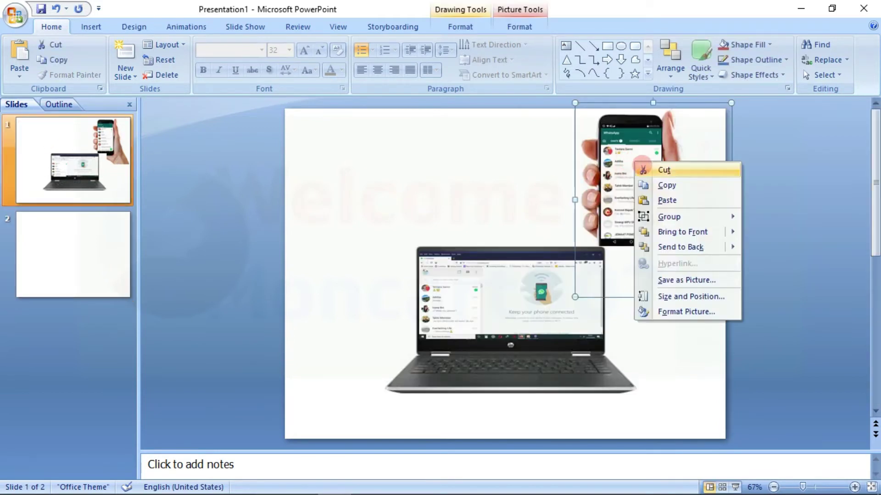
Move the hand-held phone picture from slide 1 onto slide 2 with cut and paste
click(664, 169)
click(65, 249)
right_click(548, 266)
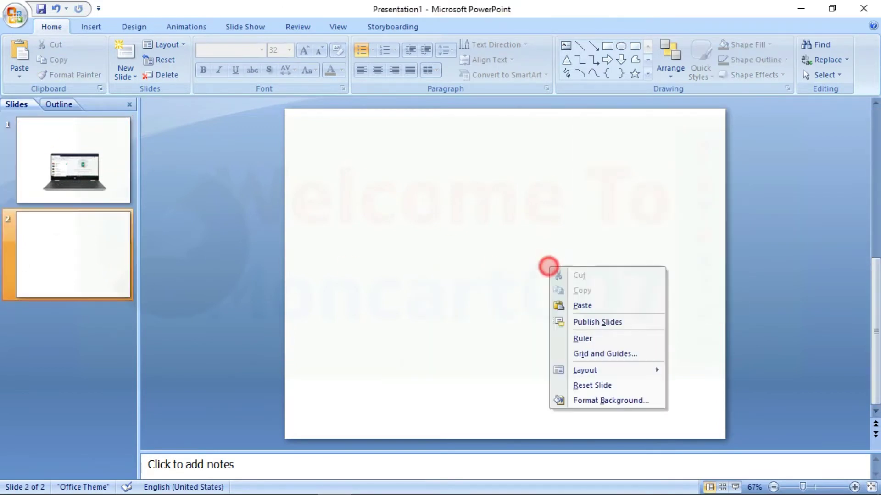
click(560, 302)
Group the laptop and inner screenshot on slide 1 and reposition the group at upper left
click(55, 168)
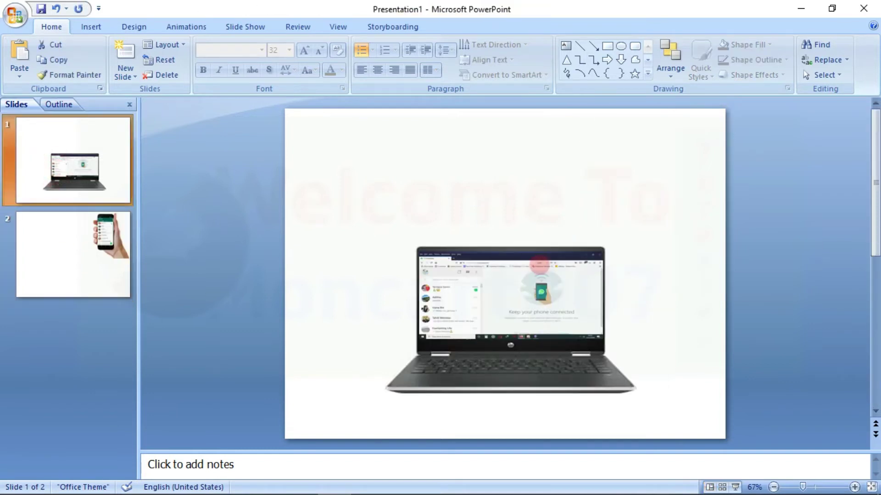
click(538, 271)
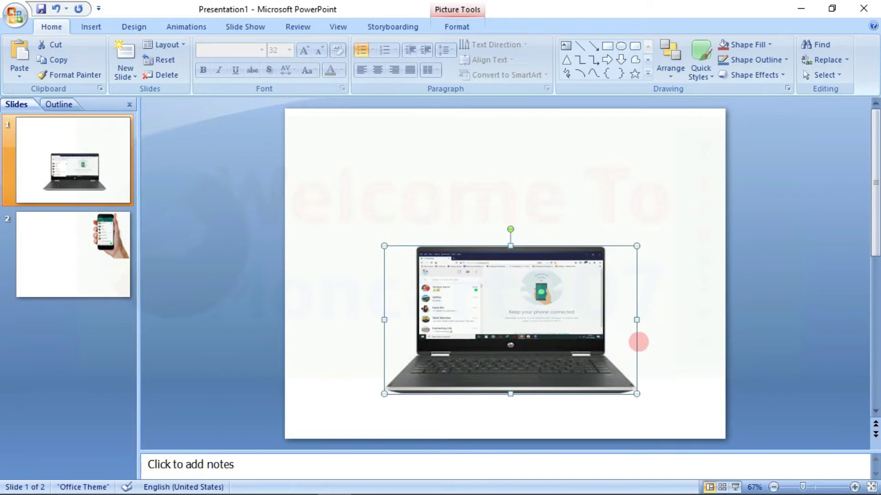
key(ctrl+a)
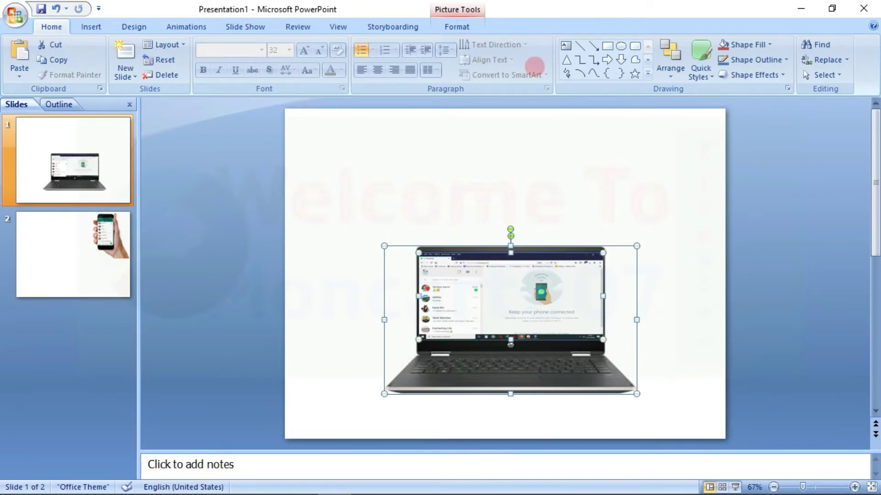
click(456, 26)
click(697, 59)
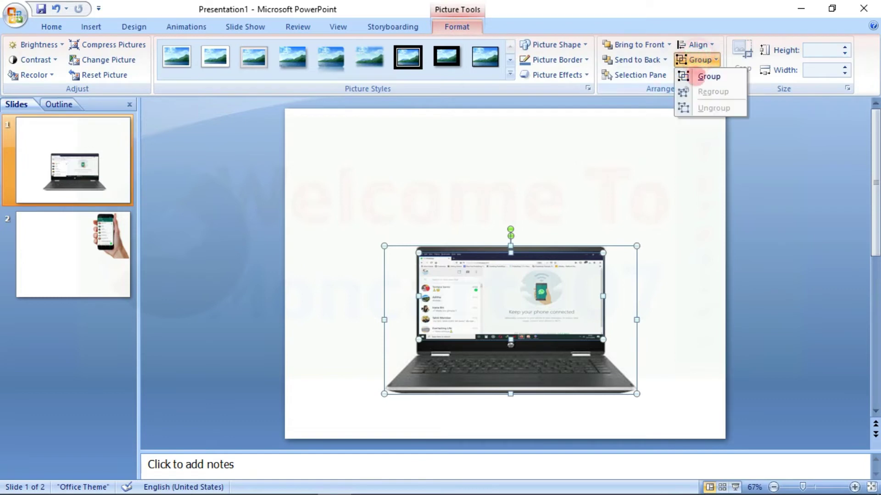
click(709, 76)
mouse_move(515, 273)
mouse_down()
mouse_move(606, 166)
mouse_move(384, 156)
mouse_up()
drag(559, 199, 543, 199)
click(106, 235)
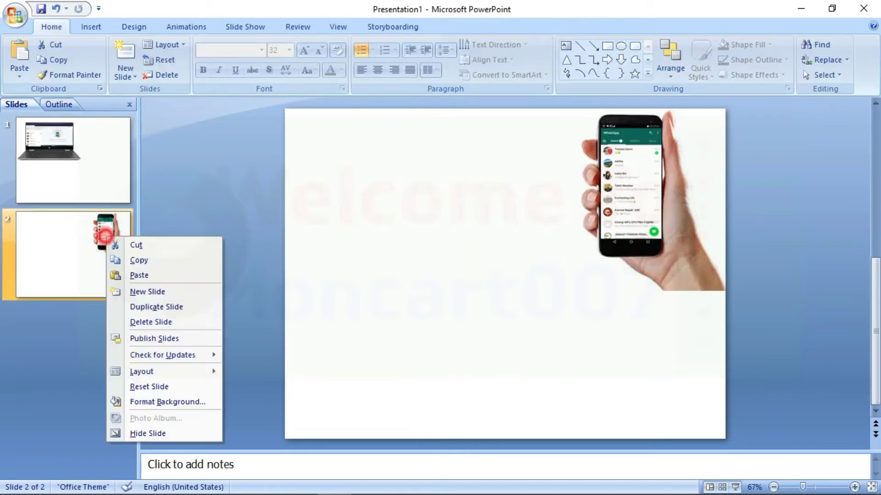
Delete slide 2, then paste the phone slide back in as slide 2
right_click(106, 236)
click(156, 321)
click(92, 167)
right_click(619, 188)
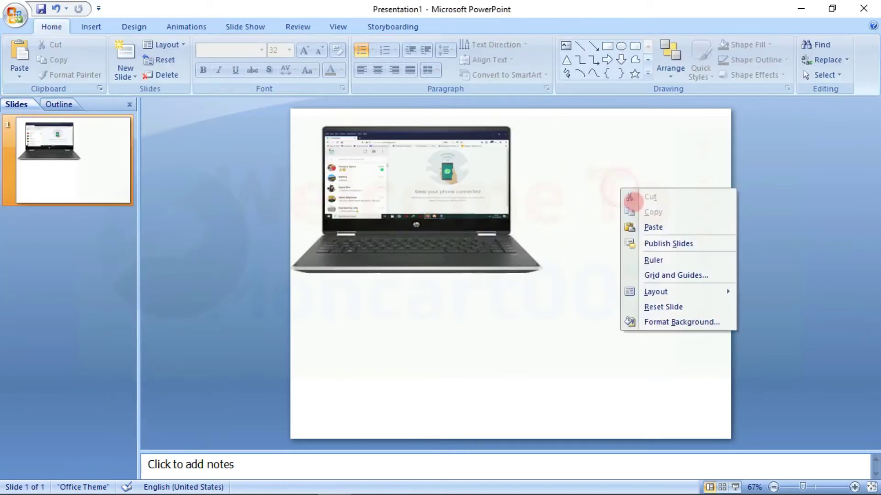
click(639, 226)
Shrink the grouped laptop picture on slide 1 toward the top-left
click(70, 157)
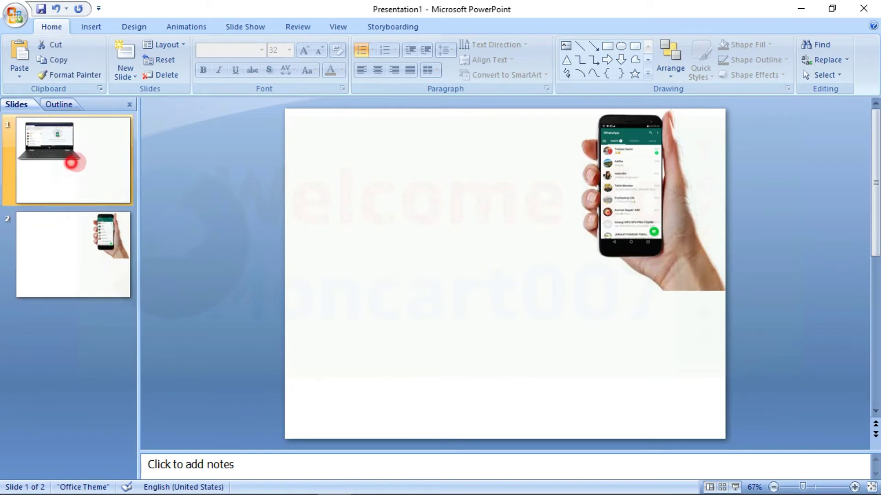
click(496, 151)
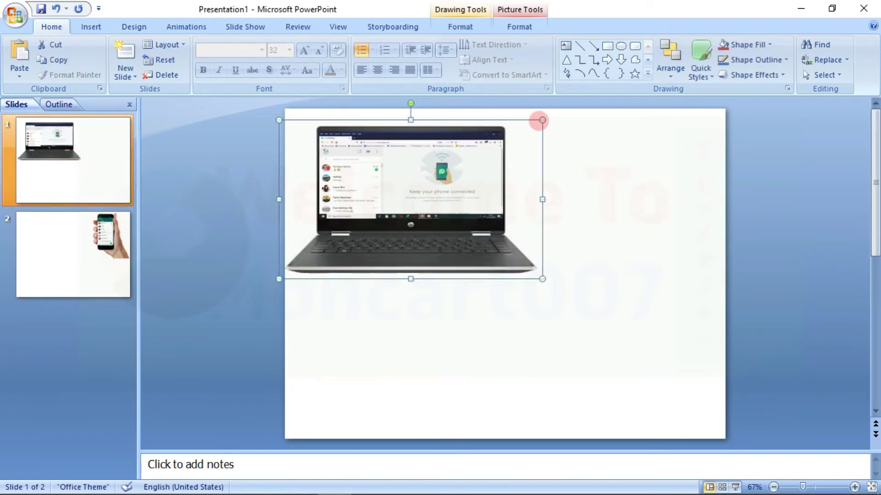
drag(540, 121, 428, 173)
Delete the accidentally pasted third slide so the deck holds two slides
right_click(623, 177)
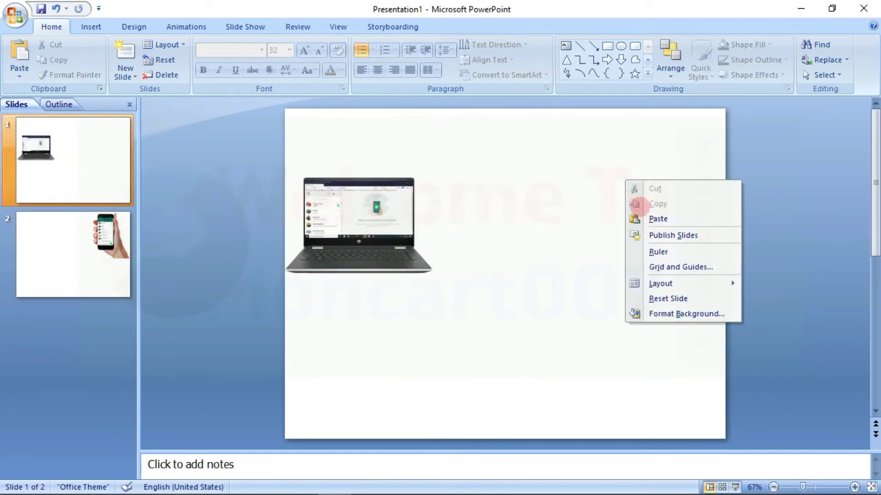
click(640, 214)
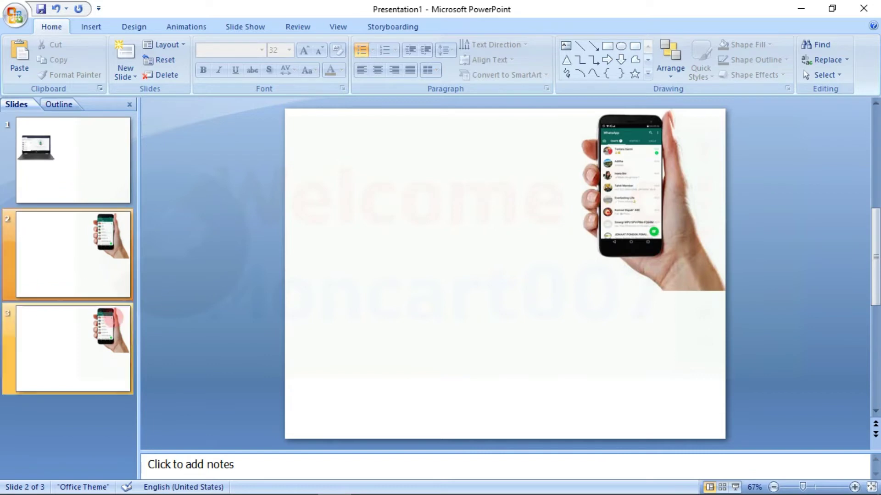
click(112, 329)
right_click(114, 326)
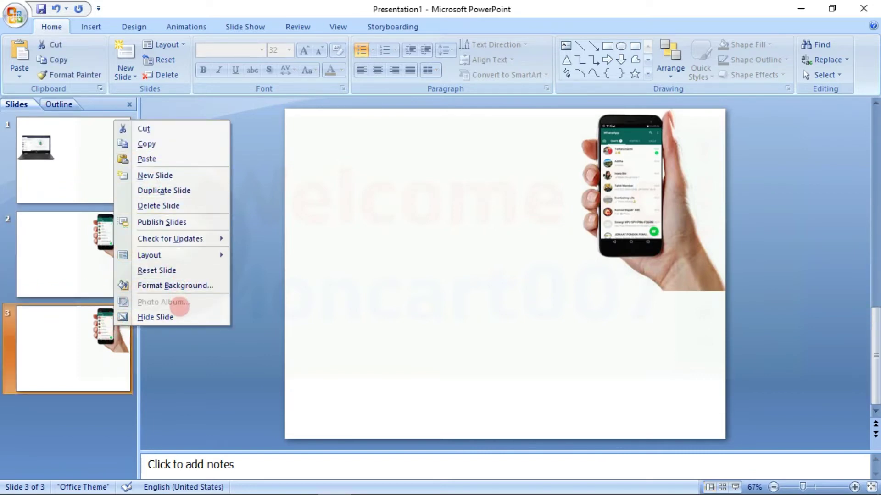
click(176, 206)
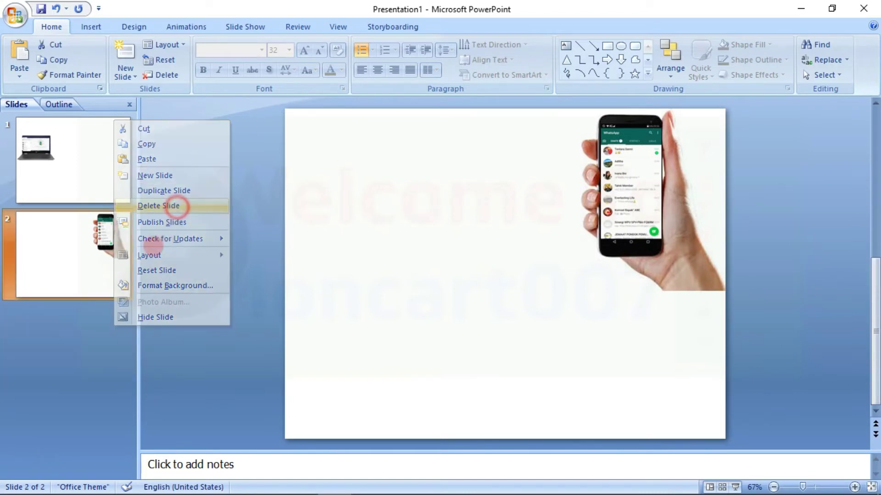
click(644, 193)
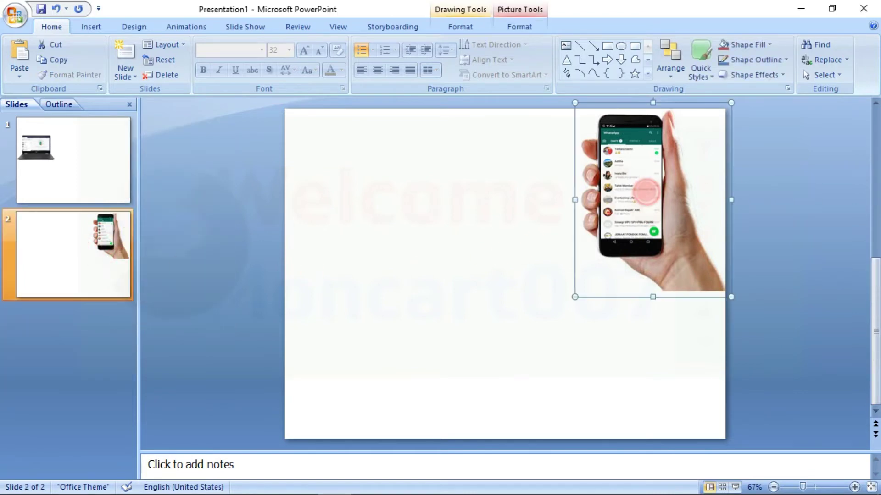
Shorten the phone picture to 6.95 cm tall and move it from slide 2 onto slide 1
drag(594, 190, 494, 267)
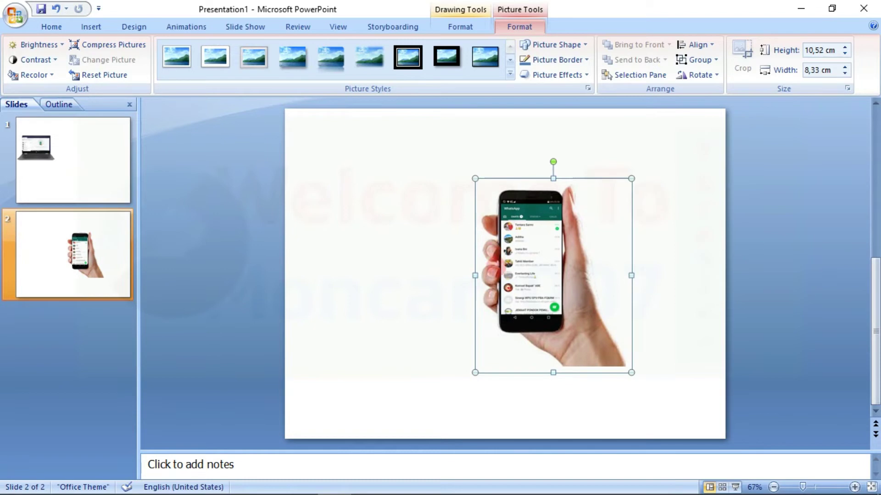
drag(553, 374, 553, 311)
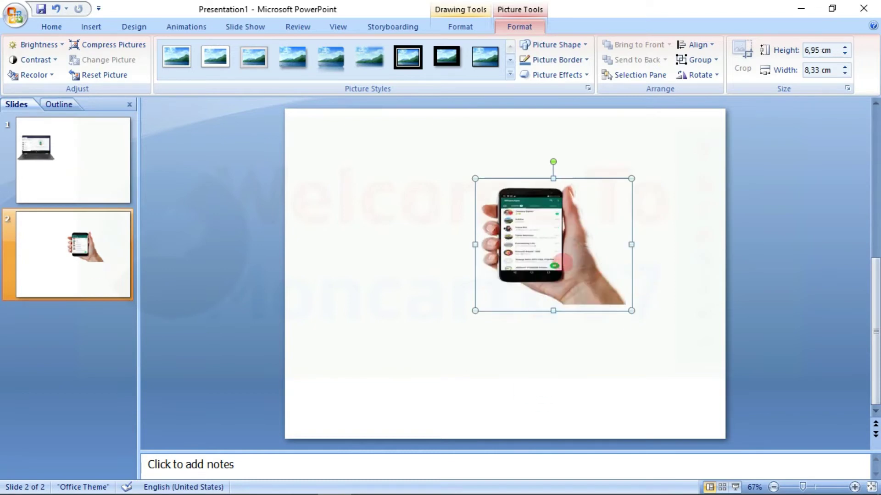
right_click(552, 256)
click(569, 264)
click(53, 158)
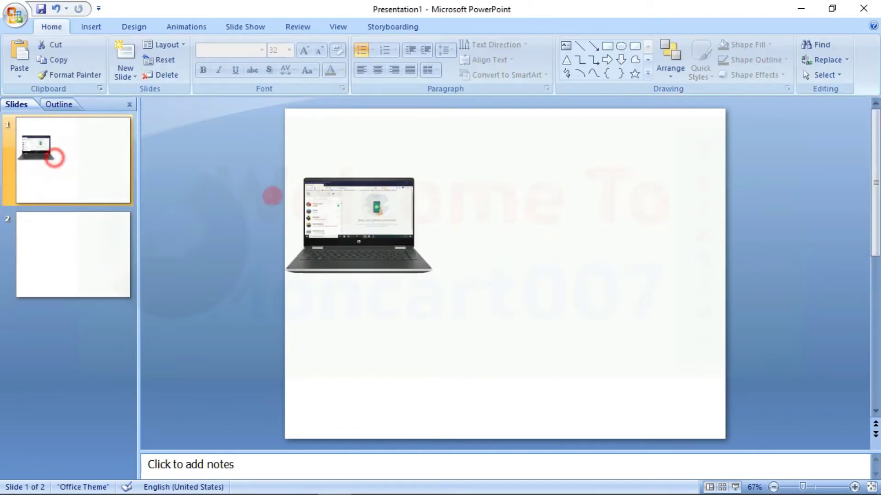
right_click(580, 333)
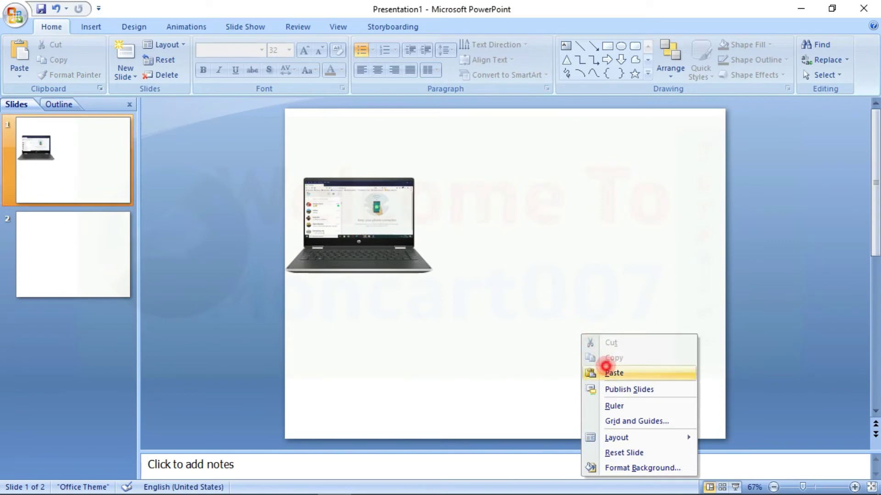
click(605, 369)
Shift the phone and laptop pictures right on slide 1 and bring up the laptop's picture effects
drag(536, 253, 608, 247)
drag(377, 240, 449, 236)
click(599, 245)
click(430, 224)
click(472, 371)
click(450, 264)
click(514, 21)
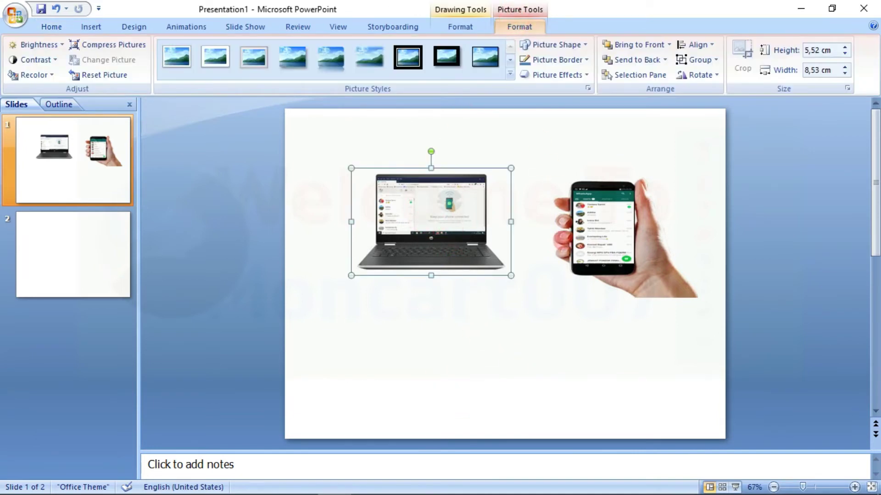
click(583, 74)
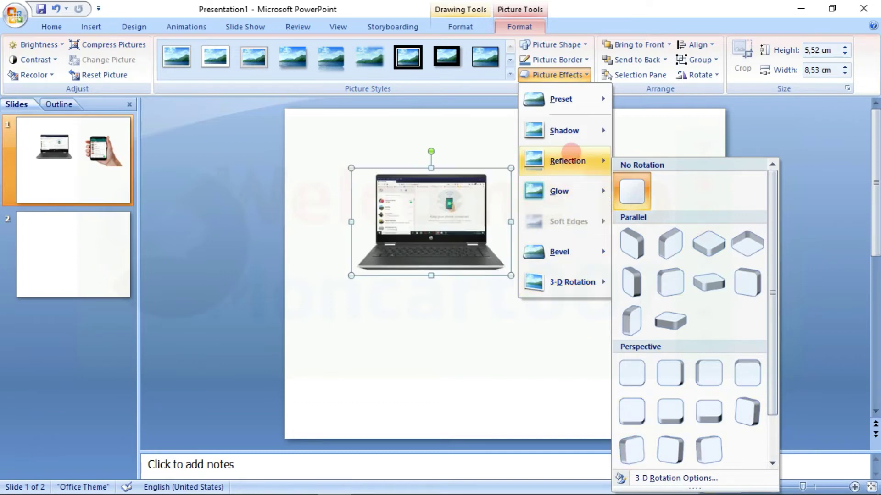
mouse_move(568, 161)
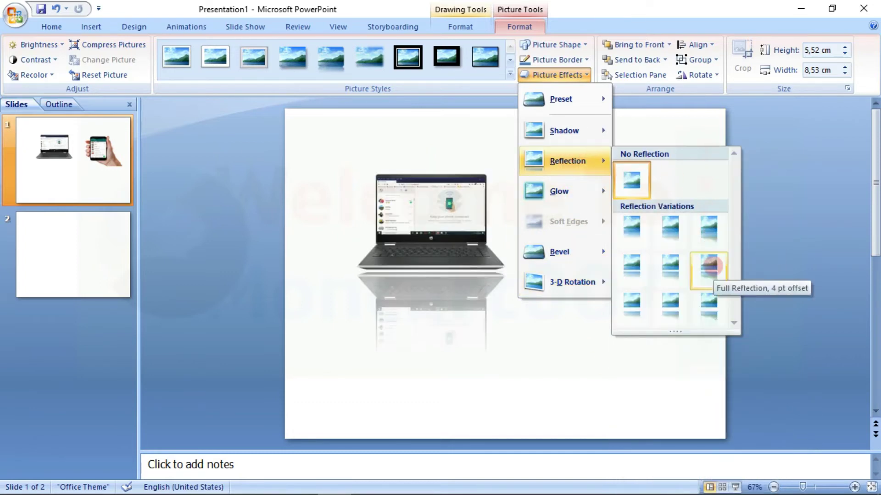
Give the laptop a Full Reflection with 4 pt offset, nudge it up-left, and bring up the phone's picture effects
click(707, 228)
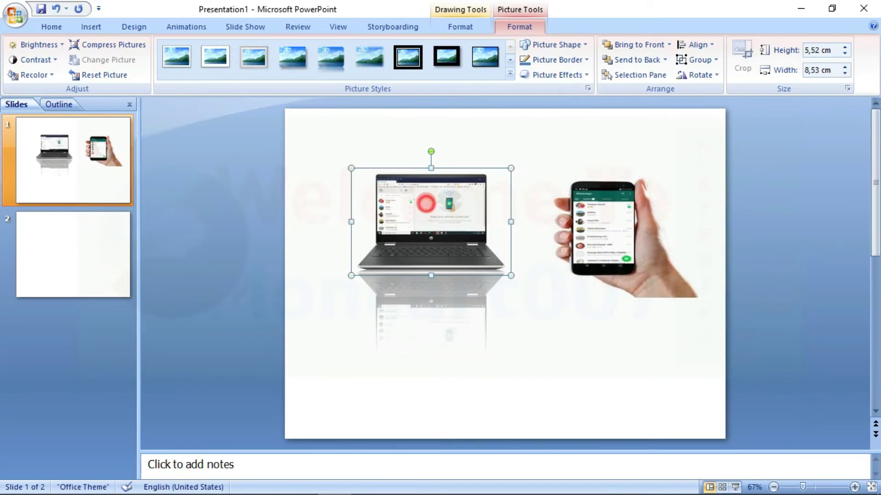
drag(426, 203, 401, 189)
click(597, 230)
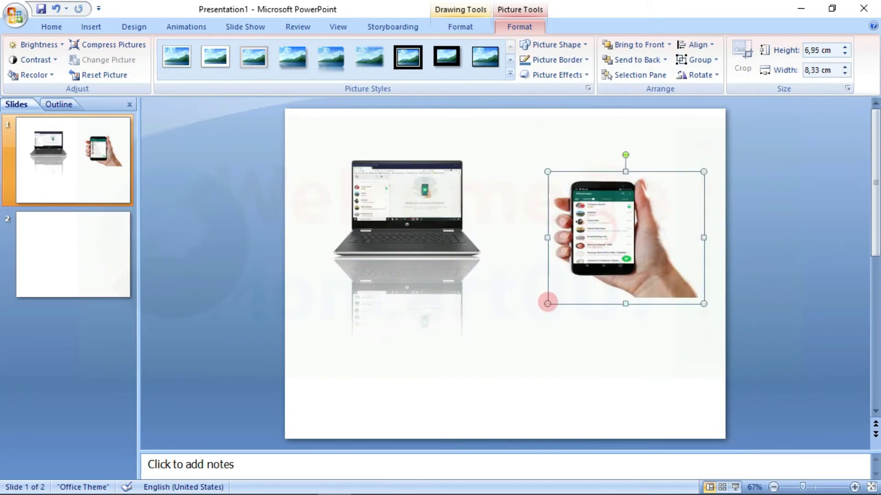
click(585, 73)
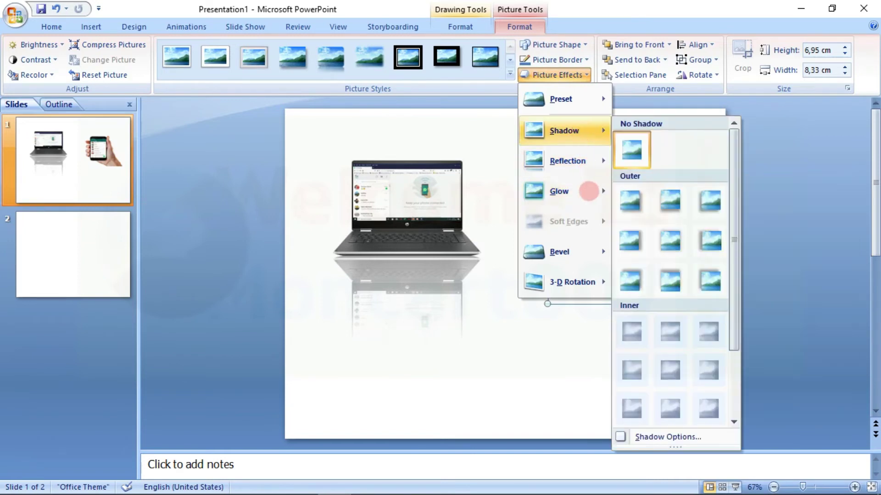
mouse_move(564, 281)
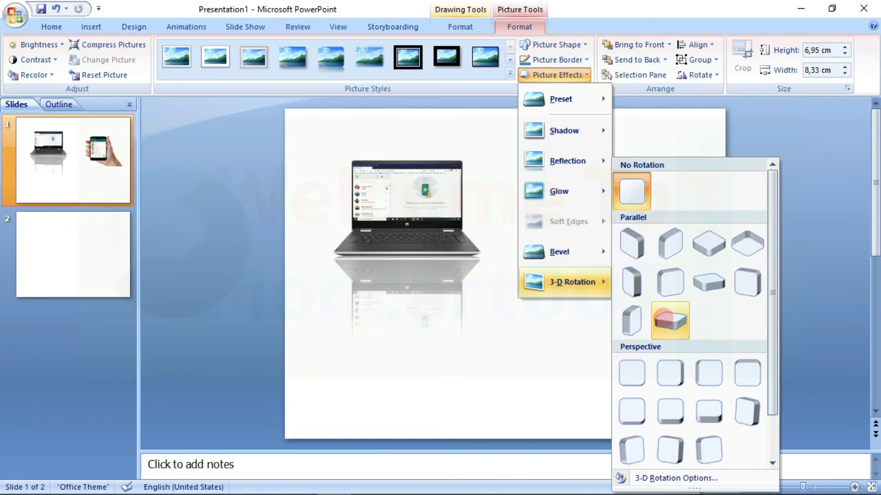
Tilt the phone picture with the Off Axis 2 Left 3-D rotation preset
drag(615, 240, 409, 373)
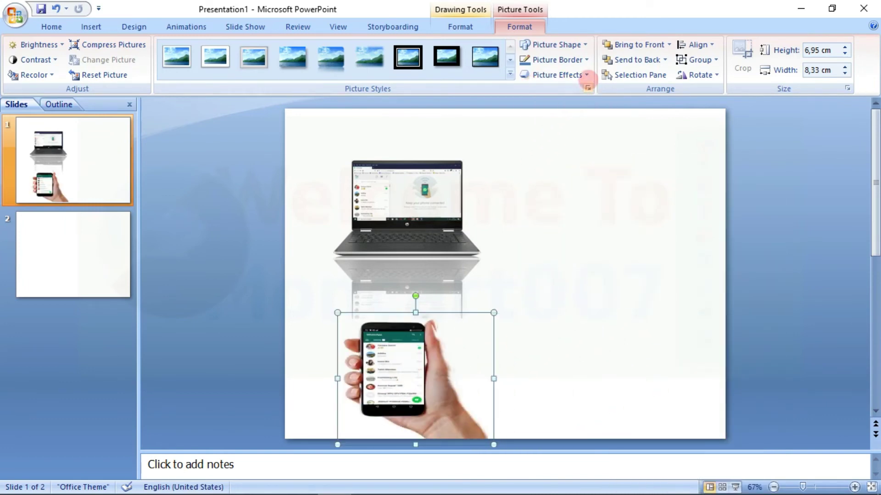
click(586, 77)
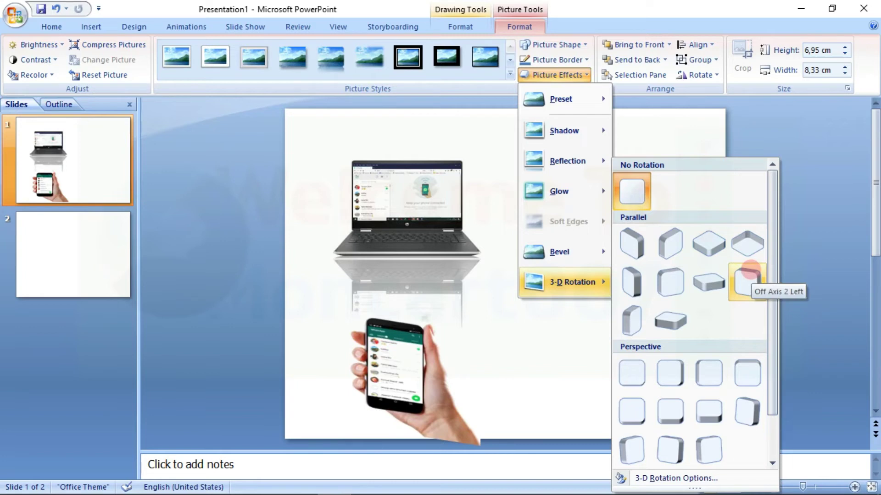
click(748, 270)
Drag the tilted phone to the slide's upper right, beside the reflected laptop
click(576, 354)
click(404, 363)
drag(411, 368, 612, 223)
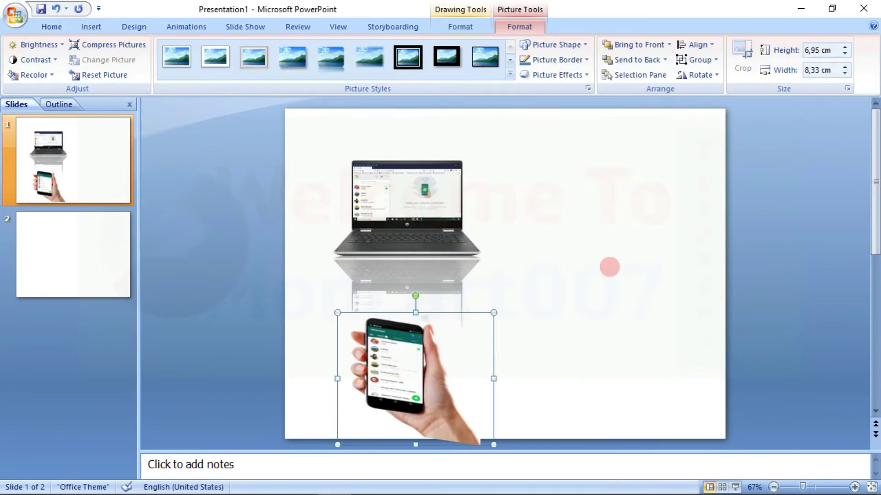
click(661, 305)
click(401, 353)
drag(400, 354, 648, 197)
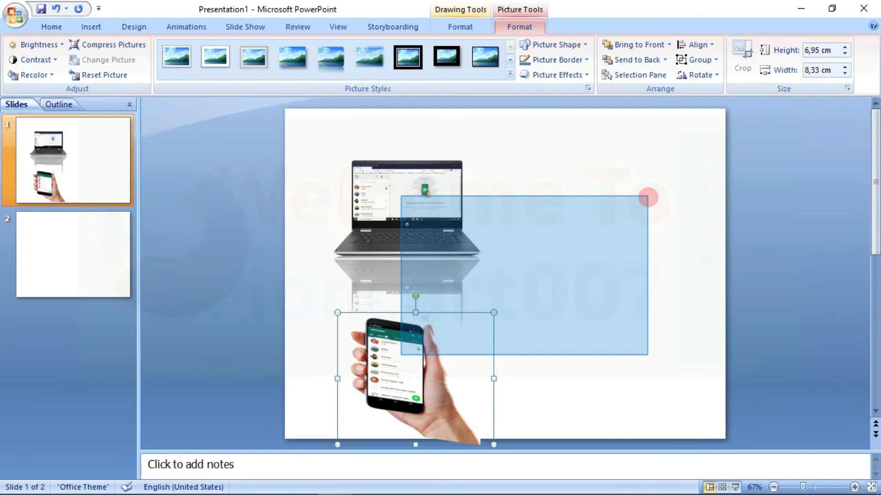
click(734, 324)
click(413, 374)
mouse_move(399, 388)
mouse_down()
mouse_move(597, 348)
mouse_move(633, 315)
mouse_up()
click(385, 358)
click(719, 329)
click(383, 386)
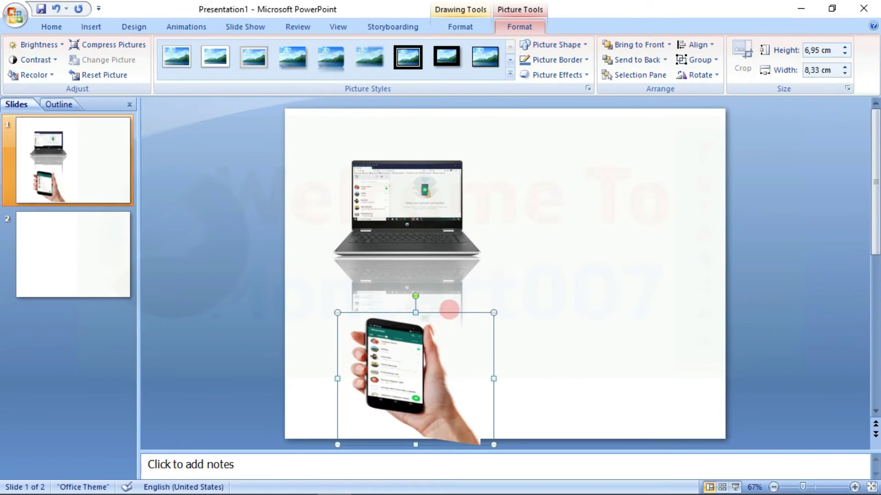
drag(449, 311, 646, 146)
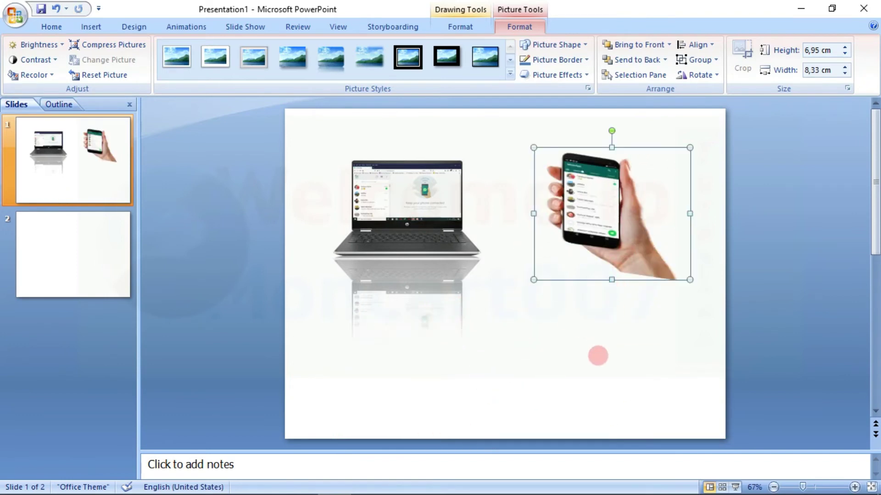
click(548, 346)
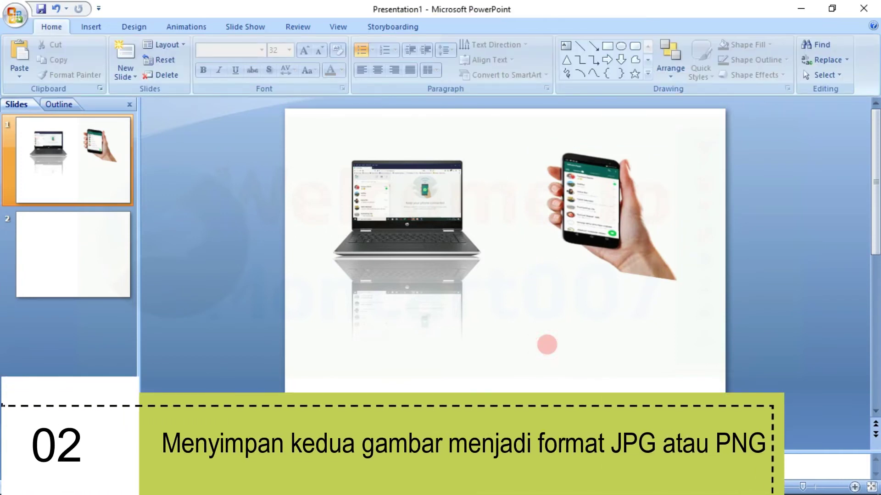
Save the reflected laptop as PNG 'fix edit 1' in Pictures\editan power point
click(388, 200)
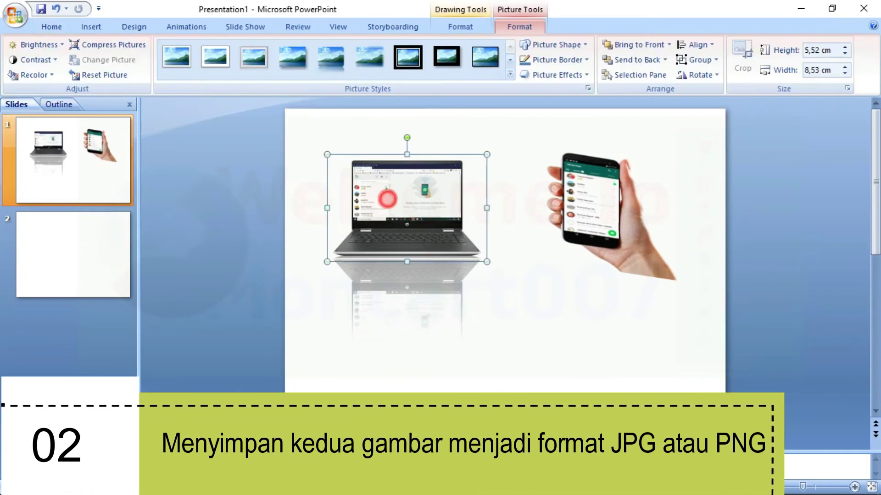
right_click(388, 198)
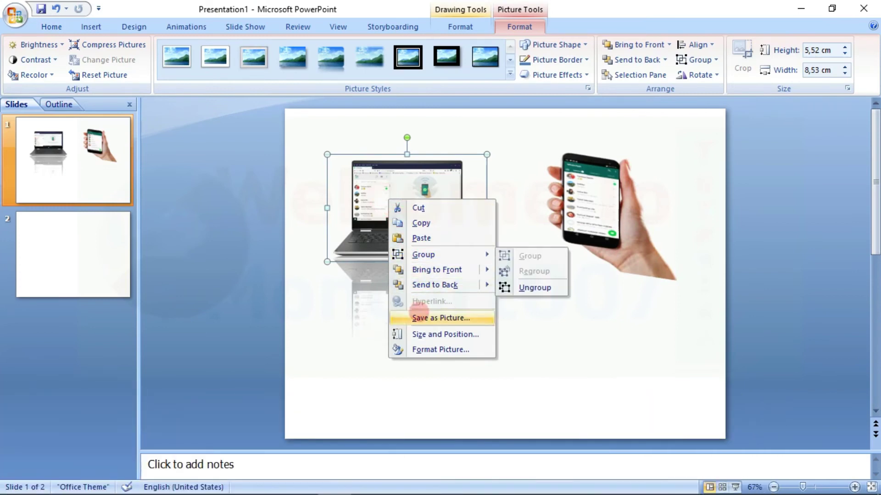
click(419, 316)
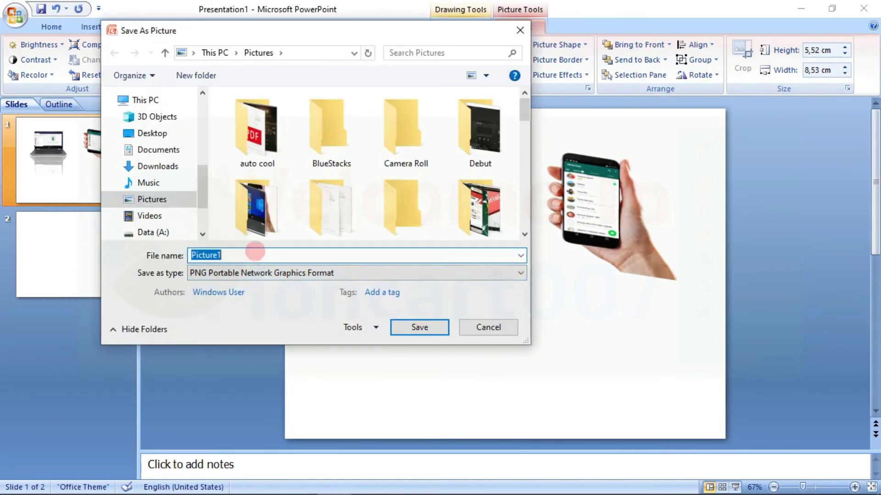
text(fix edit 1)
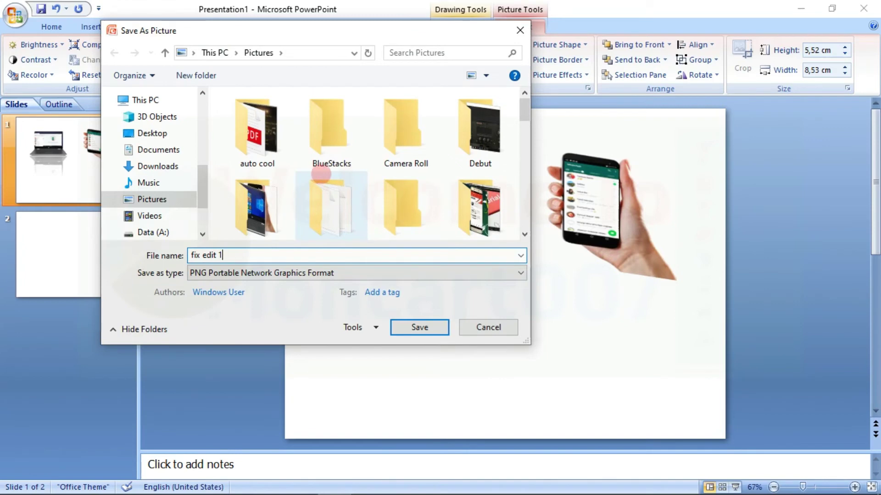
scroll(322, 173, down, 1)
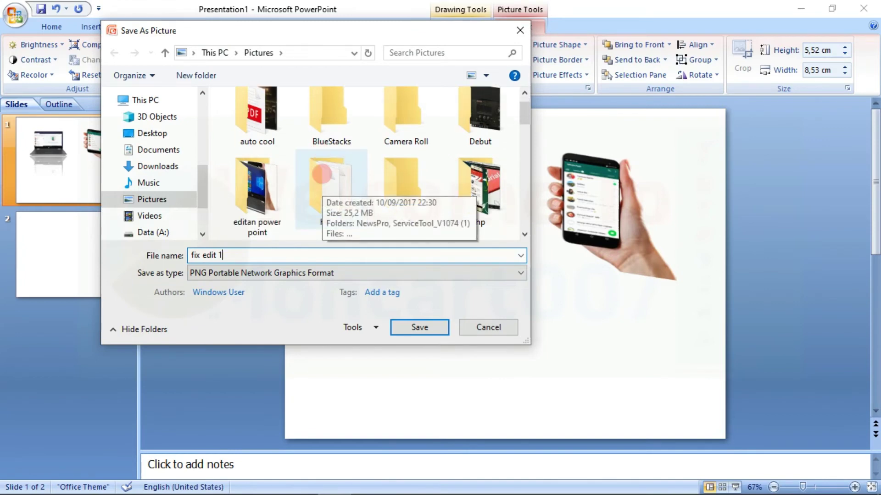
double_click(273, 192)
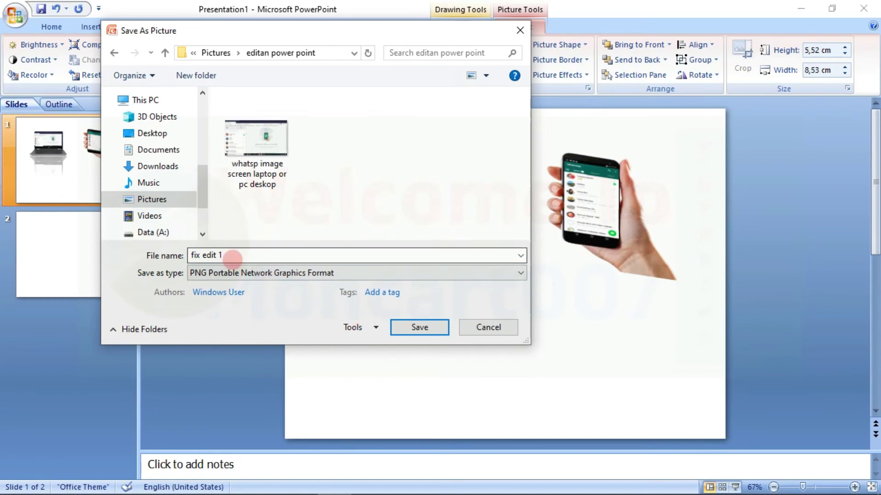
click(428, 322)
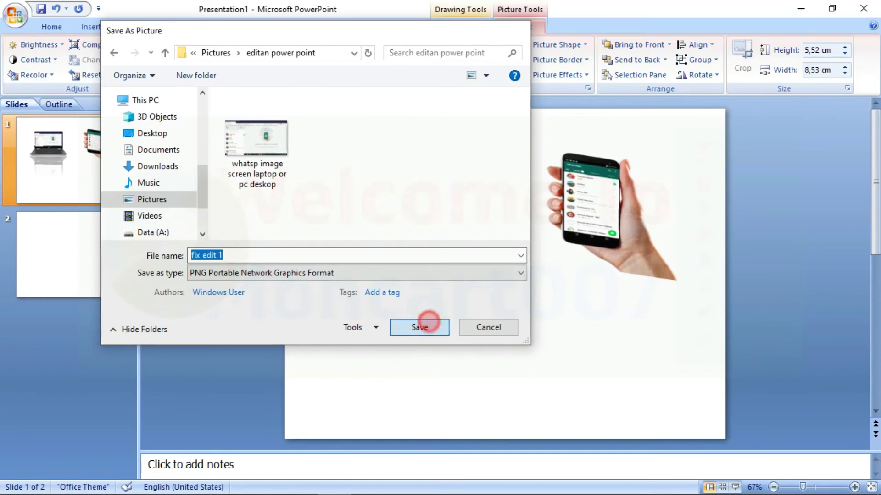
click(593, 204)
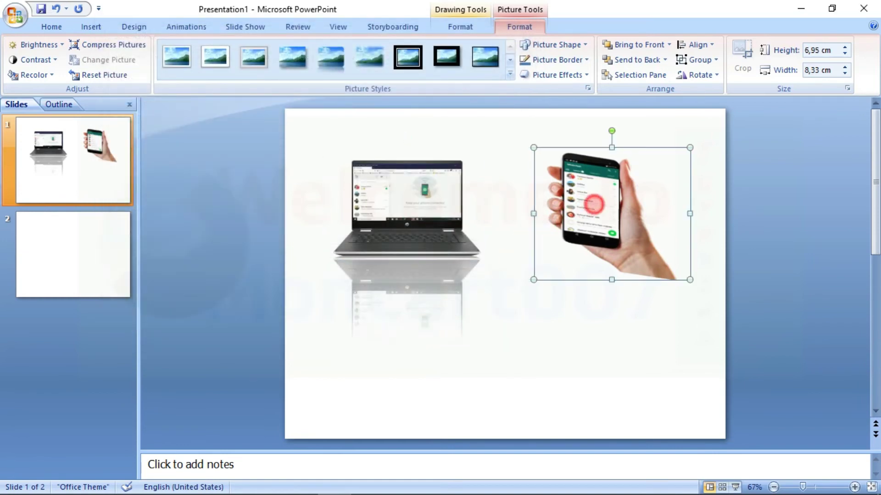
Save the phone picture as PNG 'fix edit 2.png' in the same folder
right_click(594, 203)
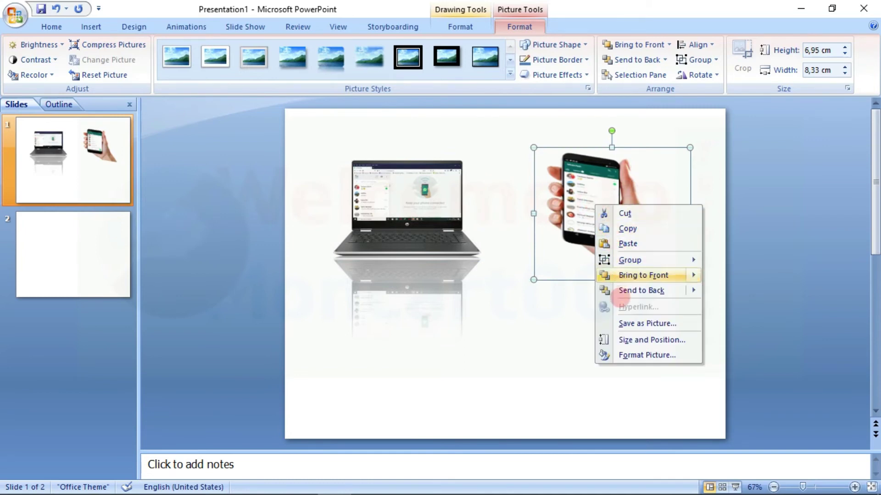
click(628, 324)
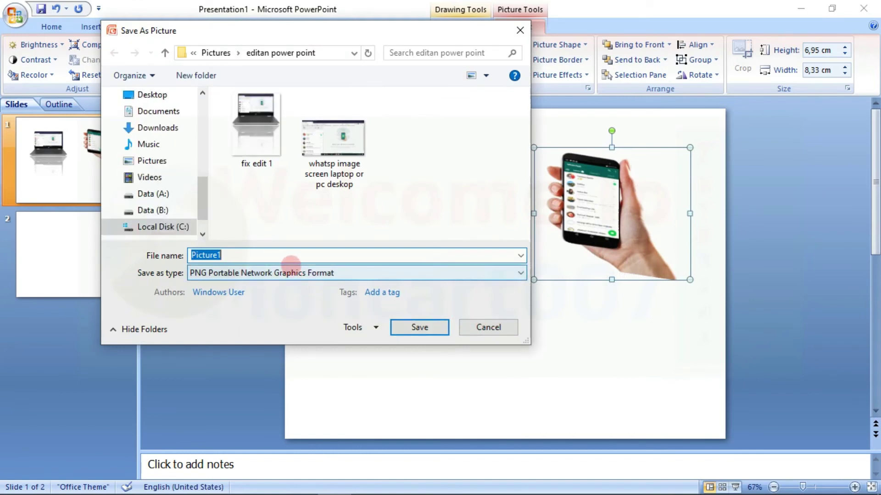
text(fi)
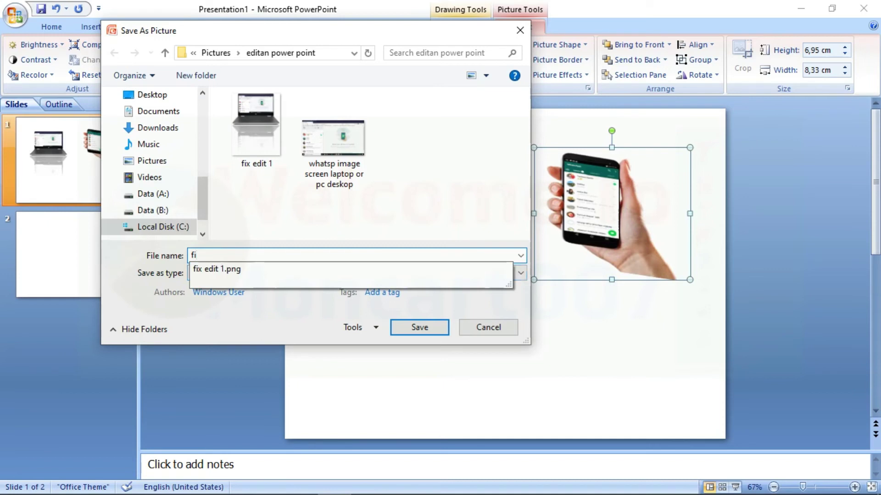
key(Down)
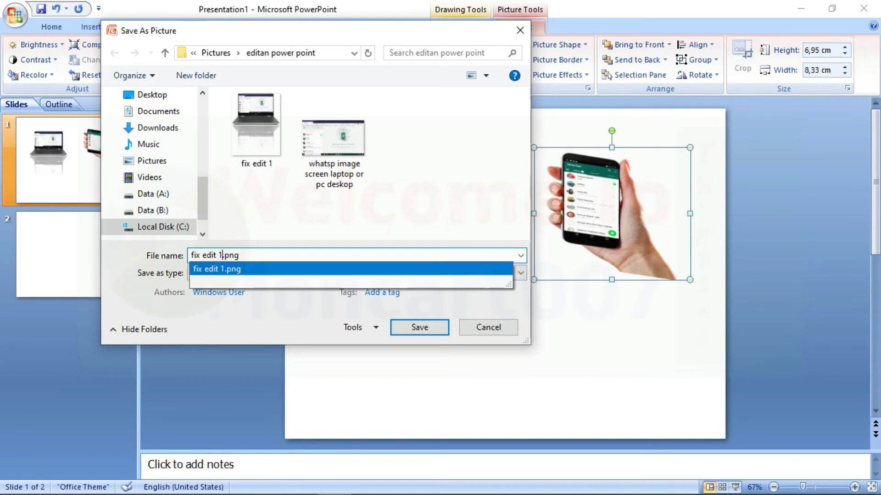
click(291, 266)
key(BackSpace)
text(2)
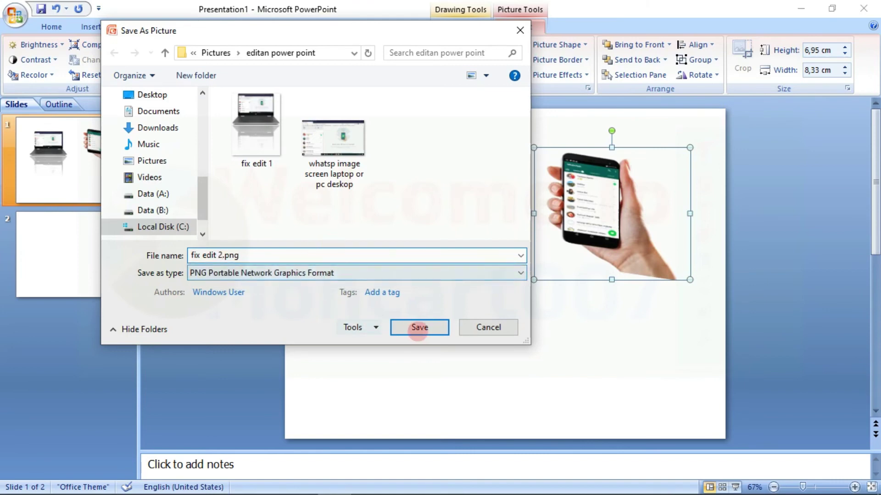
click(419, 329)
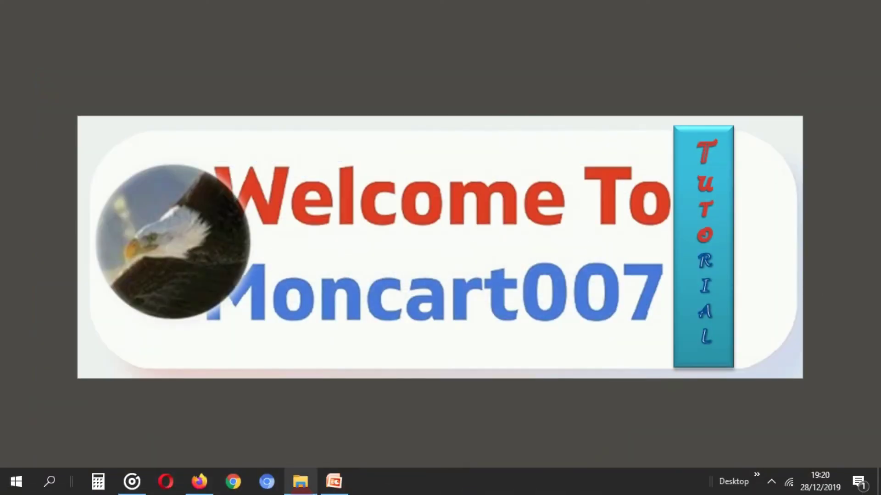
Open the editan power point folder and inspect fix edit 2 and the other saved files
click(306, 481)
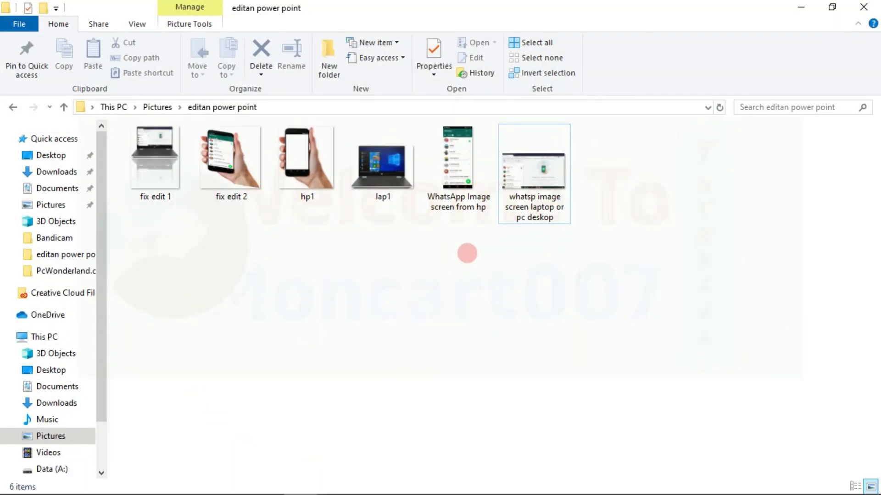
click(534, 174)
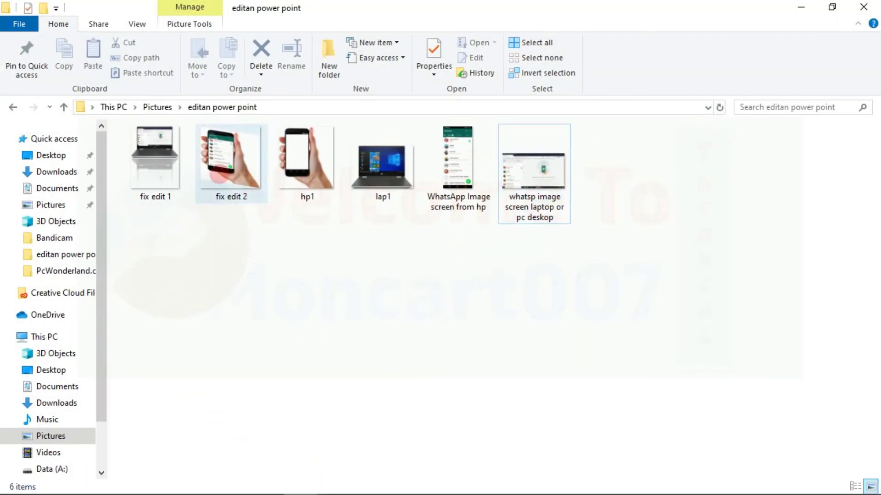
click(219, 175)
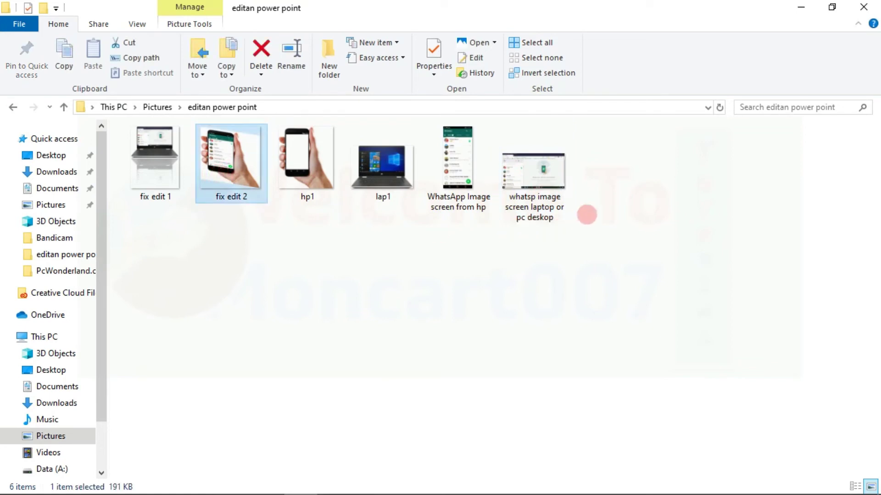
click(539, 188)
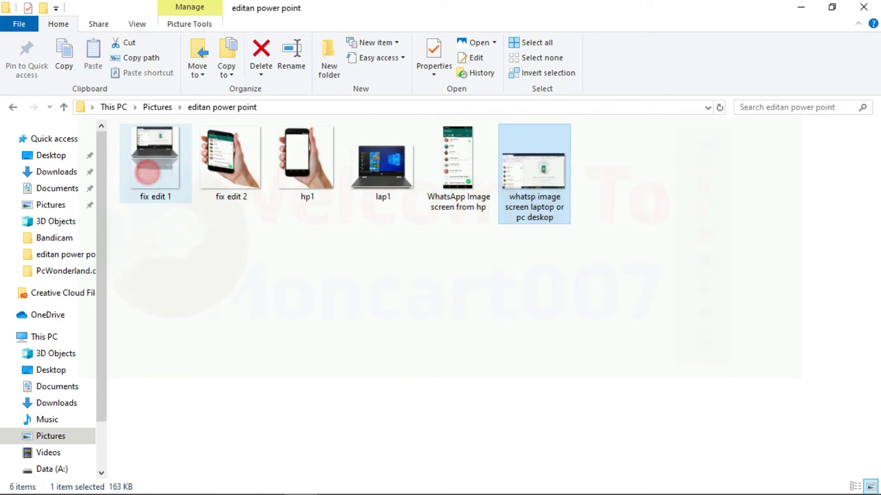
click(146, 172)
Confirm in fix edit 1's Properties that it is a PNG File of about 164 KB
right_click(147, 185)
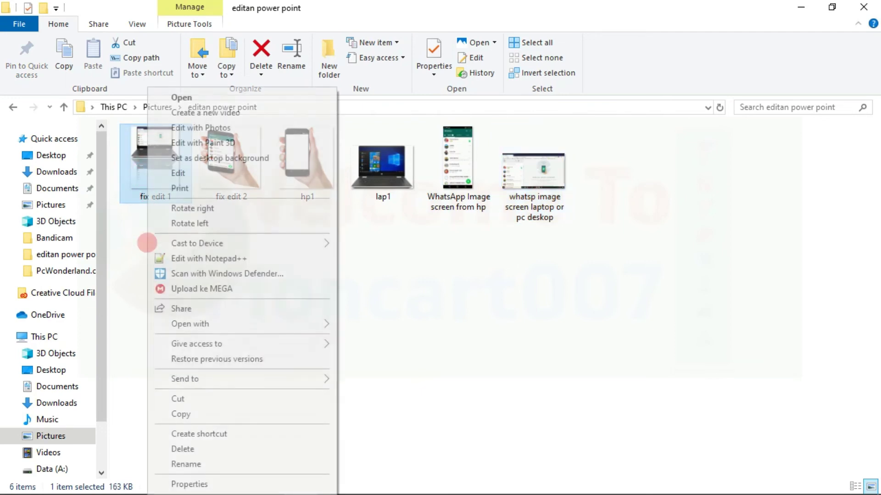
click(171, 485)
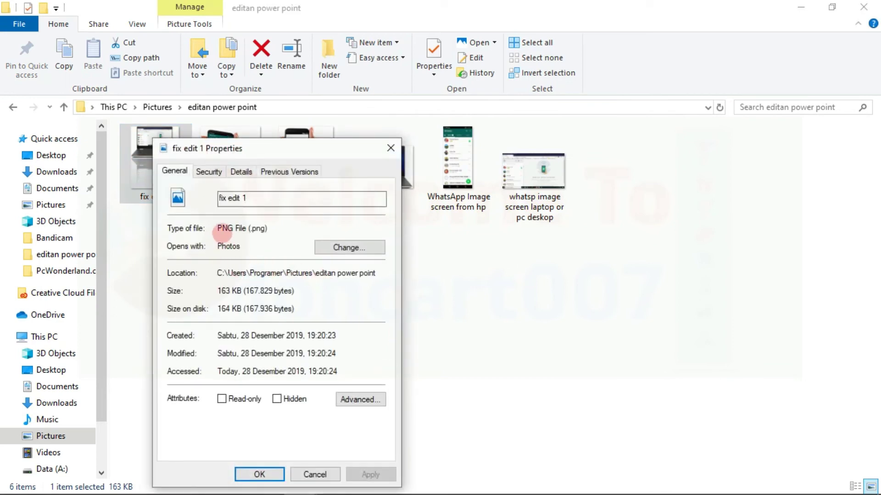
click(220, 227)
drag(219, 227, 275, 227)
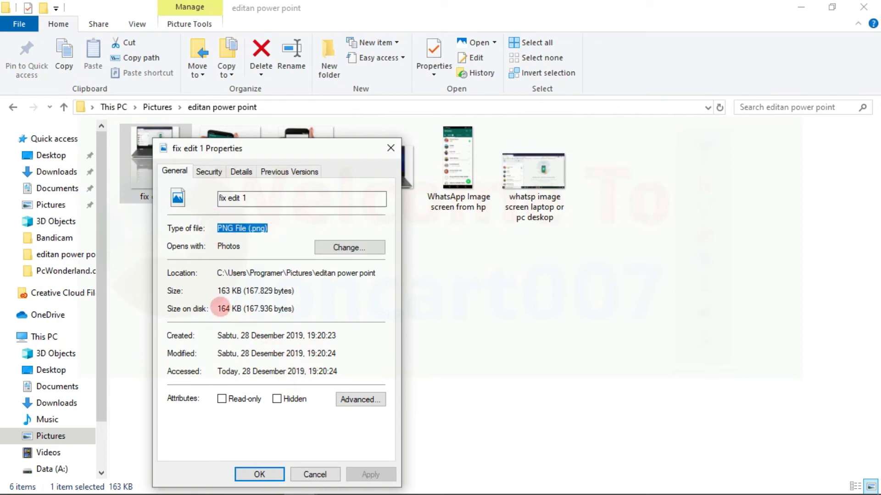
drag(216, 308, 295, 316)
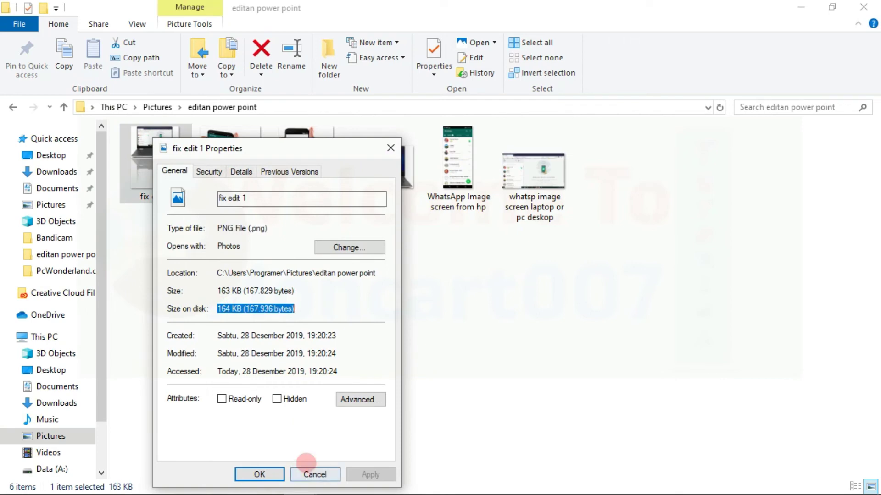
click(258, 473)
Open fix edit 1 in the image viewer
click(454, 363)
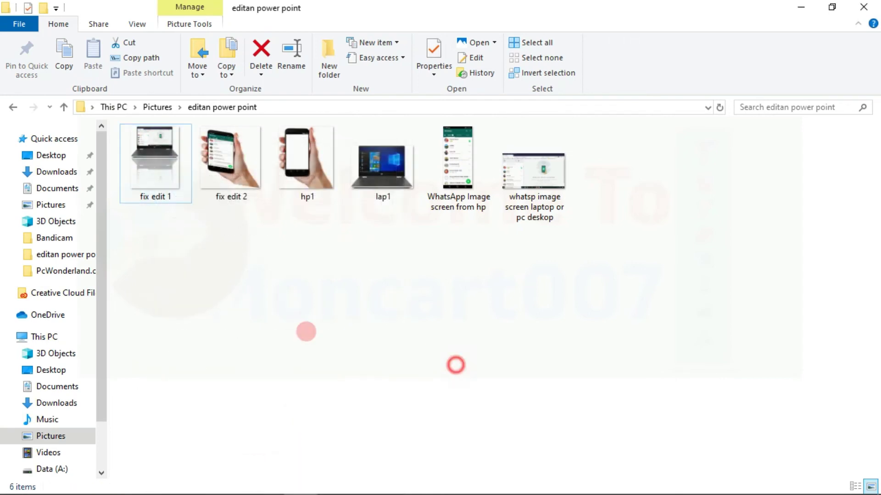
click(162, 156)
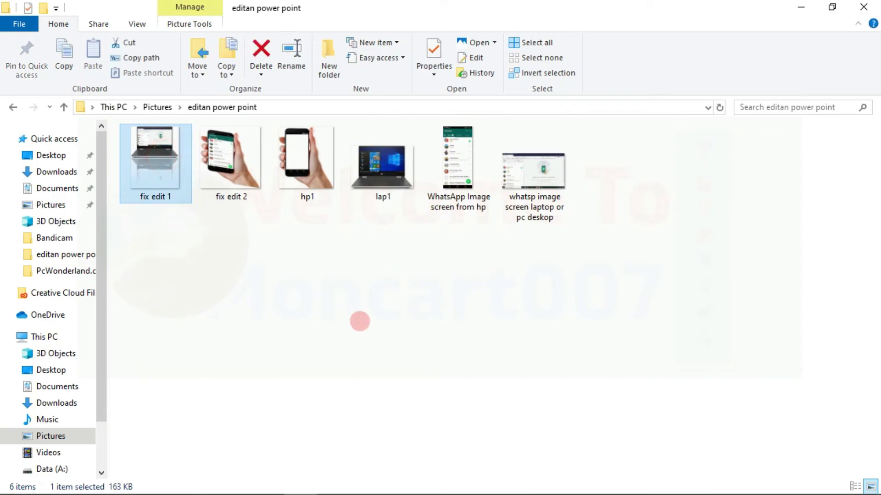
key(Return)
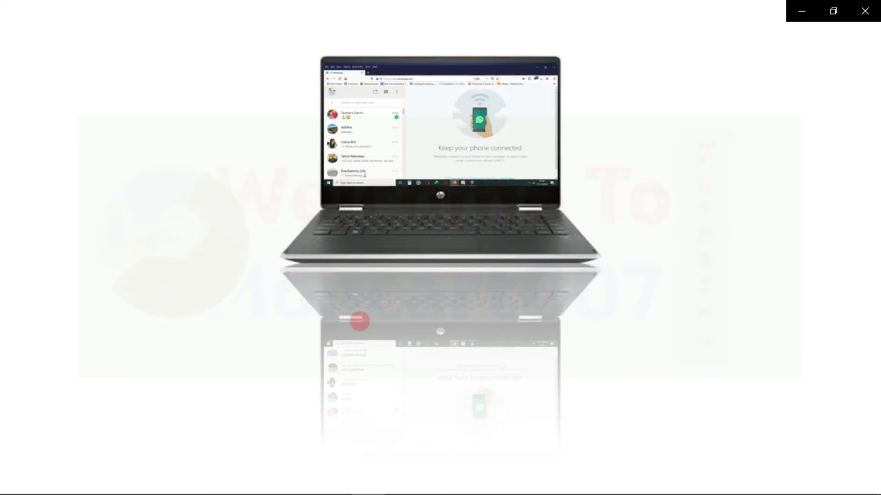
Step through fix edit 1, fix edit 2, hp1, lap1 and both WhatsApp screenshots in Photos, then close it
click(359, 321)
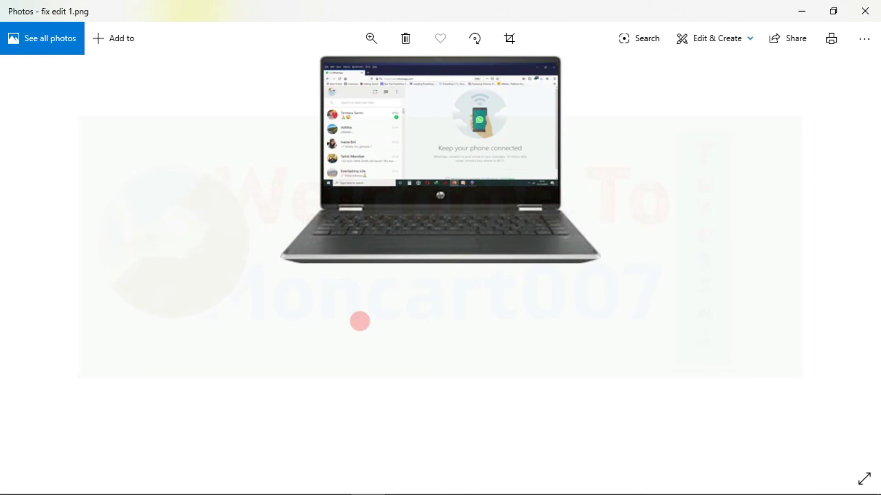
mouse_move(846, 263)
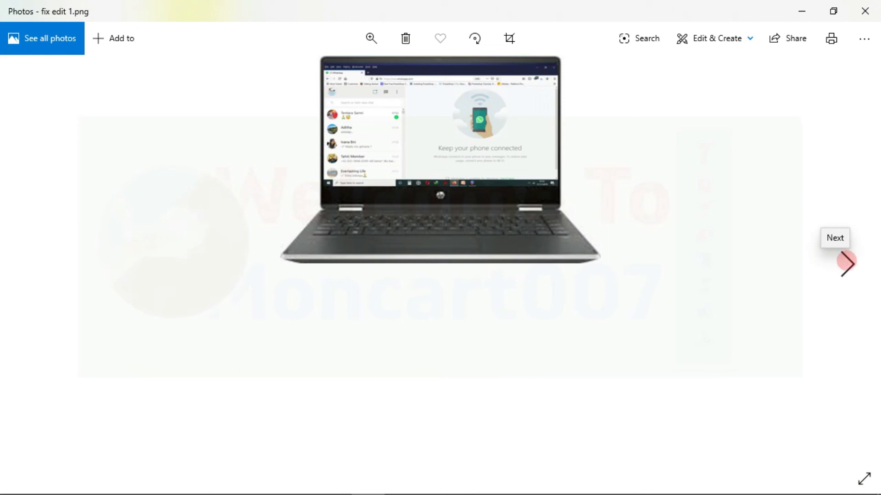
click(846, 262)
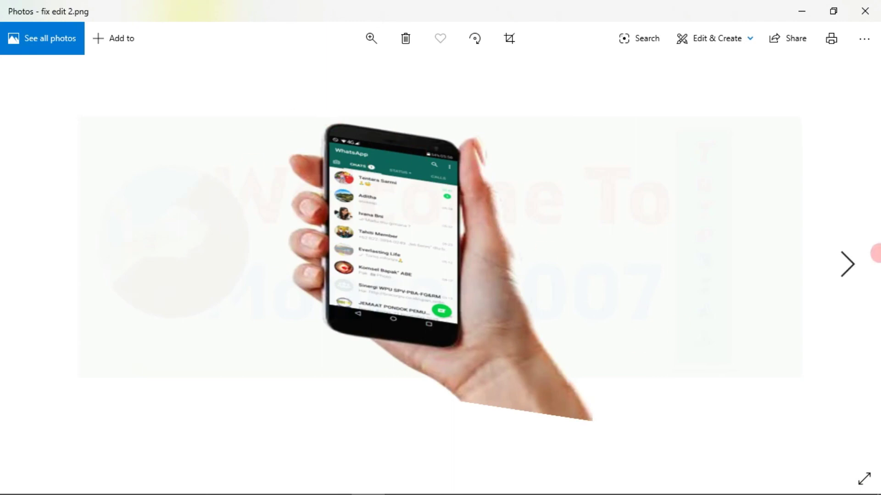
click(849, 261)
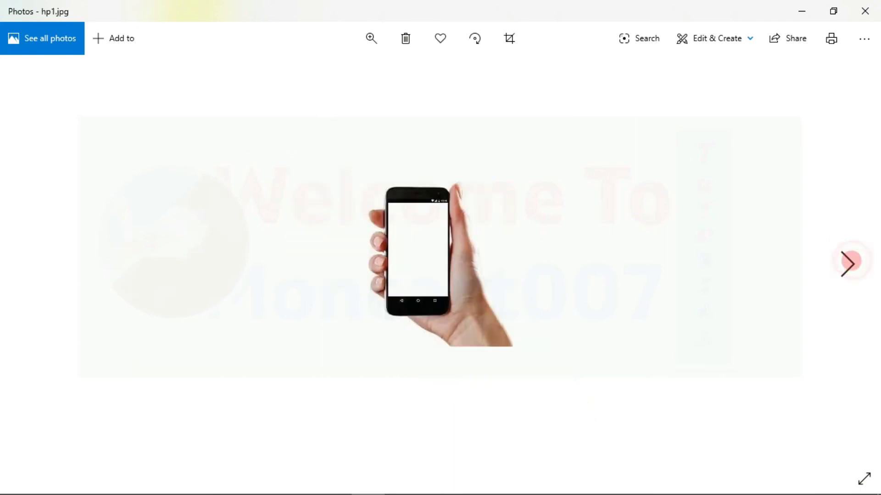
click(849, 262)
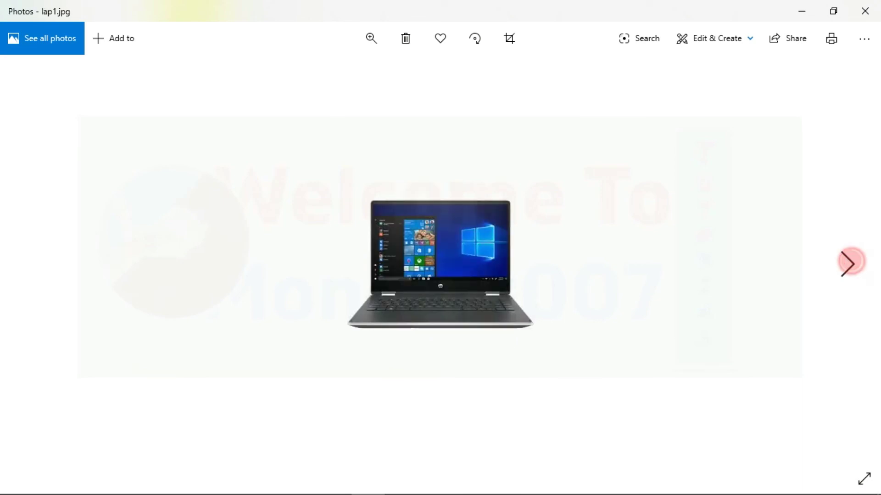
click(848, 262)
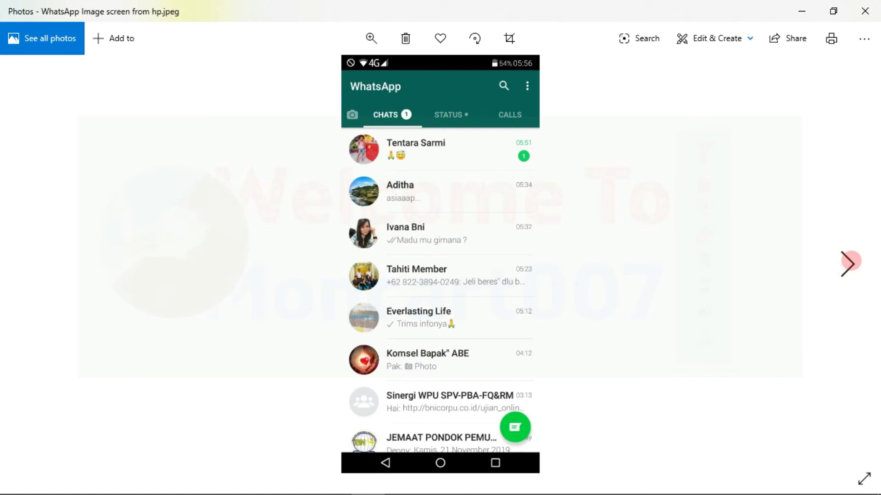
click(849, 263)
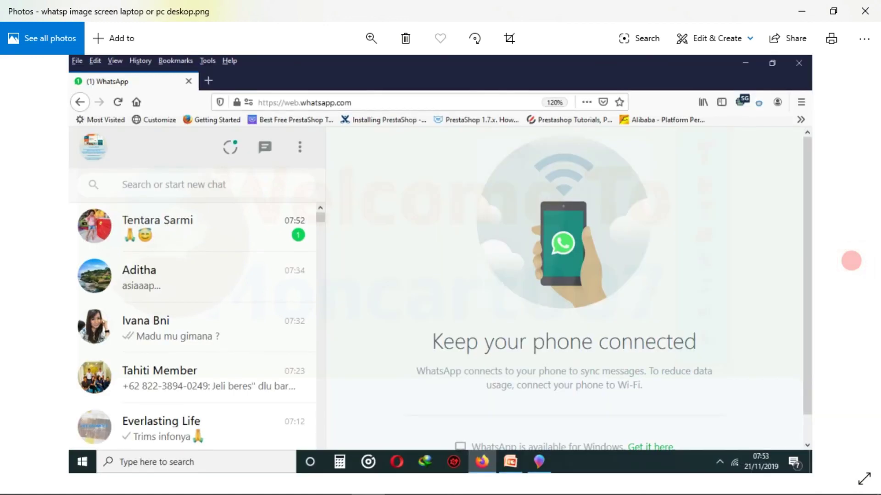
click(851, 260)
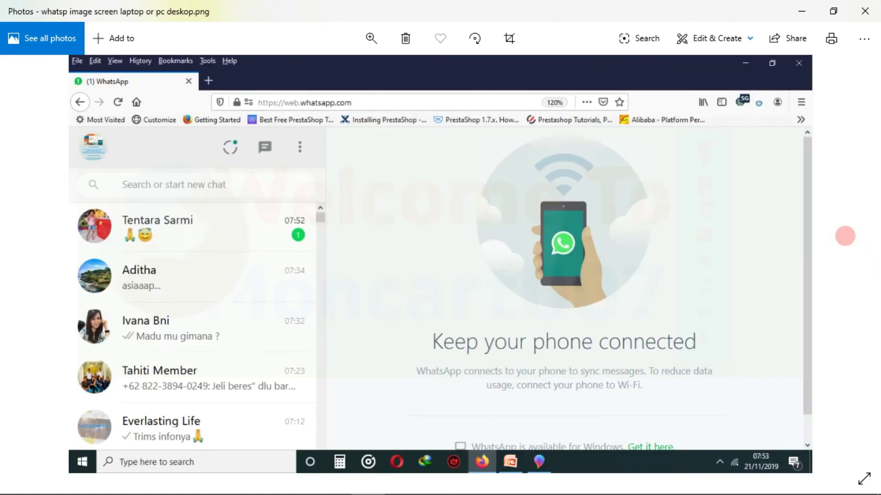
click(865, 11)
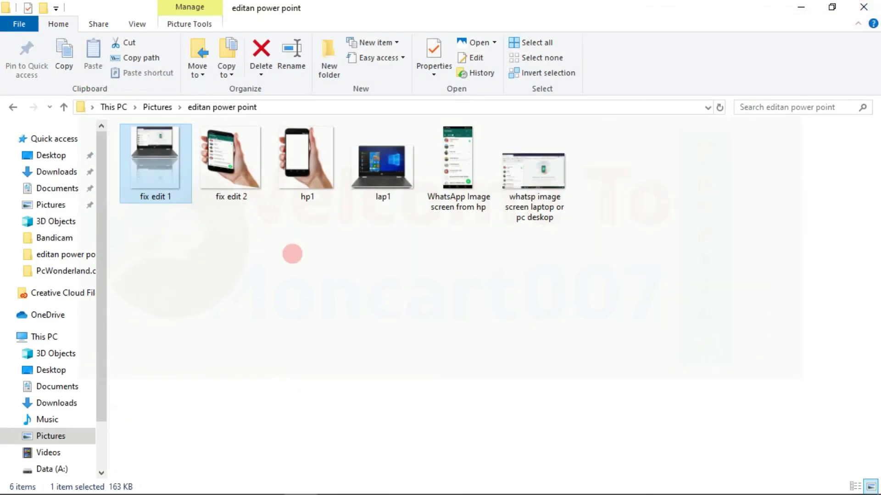
Deselect the files and minimize the editan power point folder window
click(232, 225)
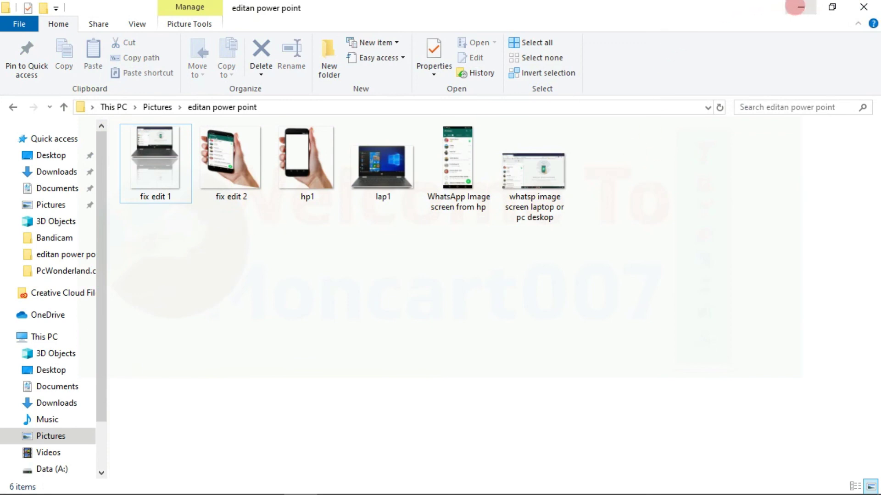
click(801, 7)
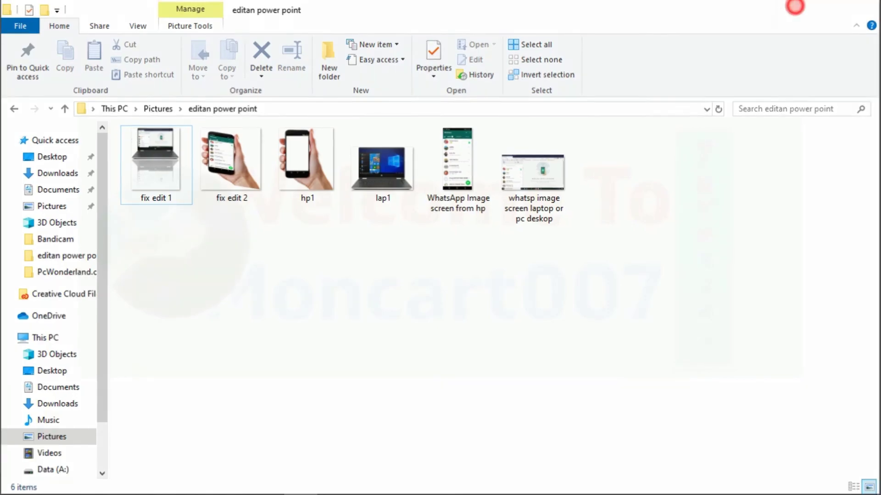